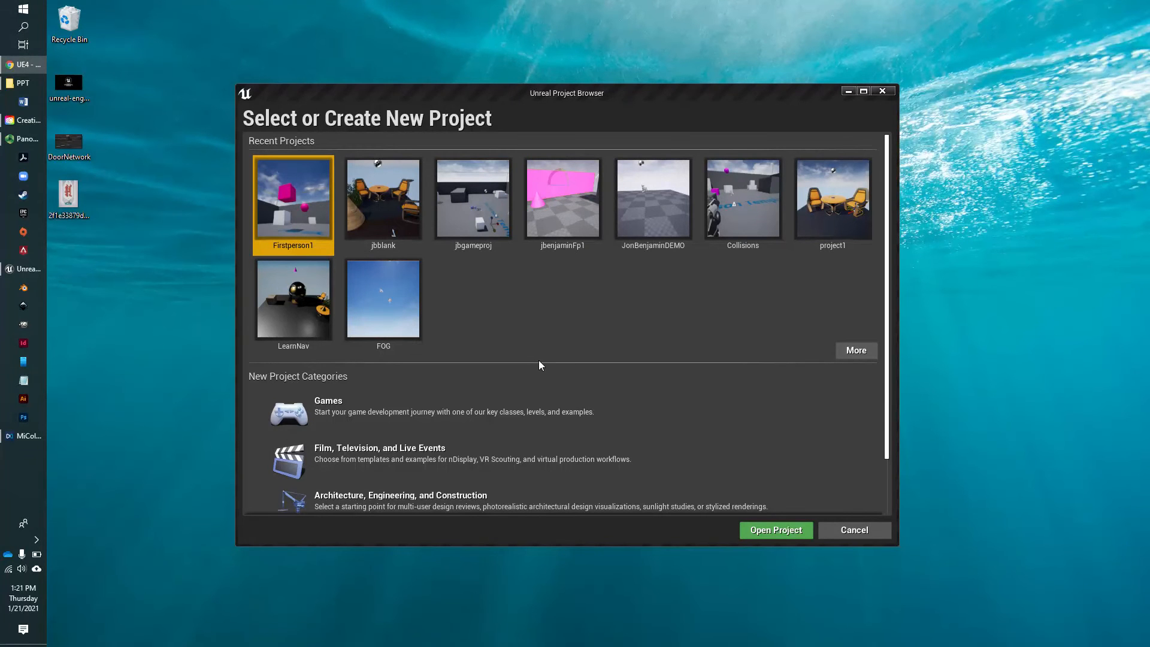
Create a Games project from the Blank template with starter content, and name it brush
left_click(375, 402)
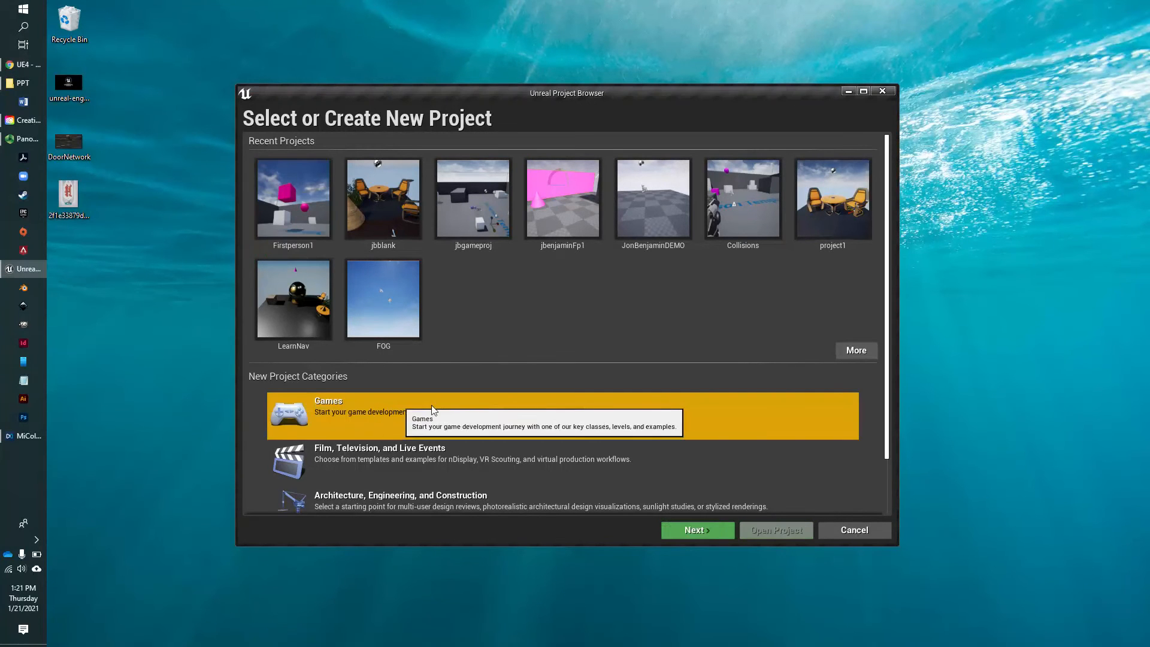
left_click(712, 529)
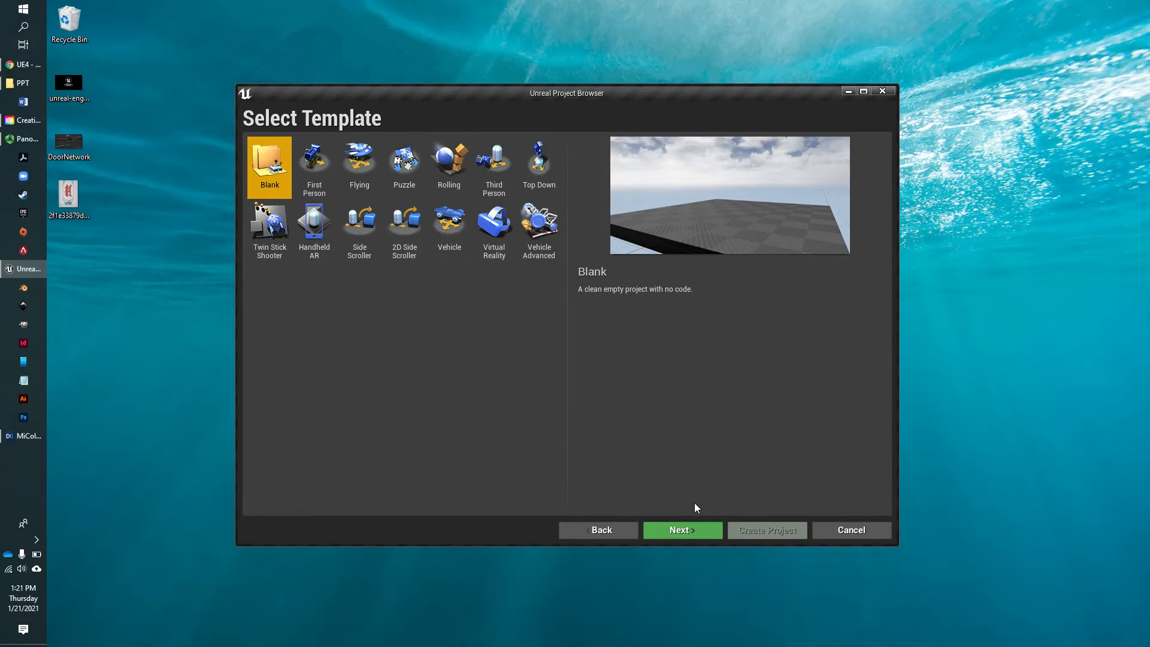
left_click(688, 532)
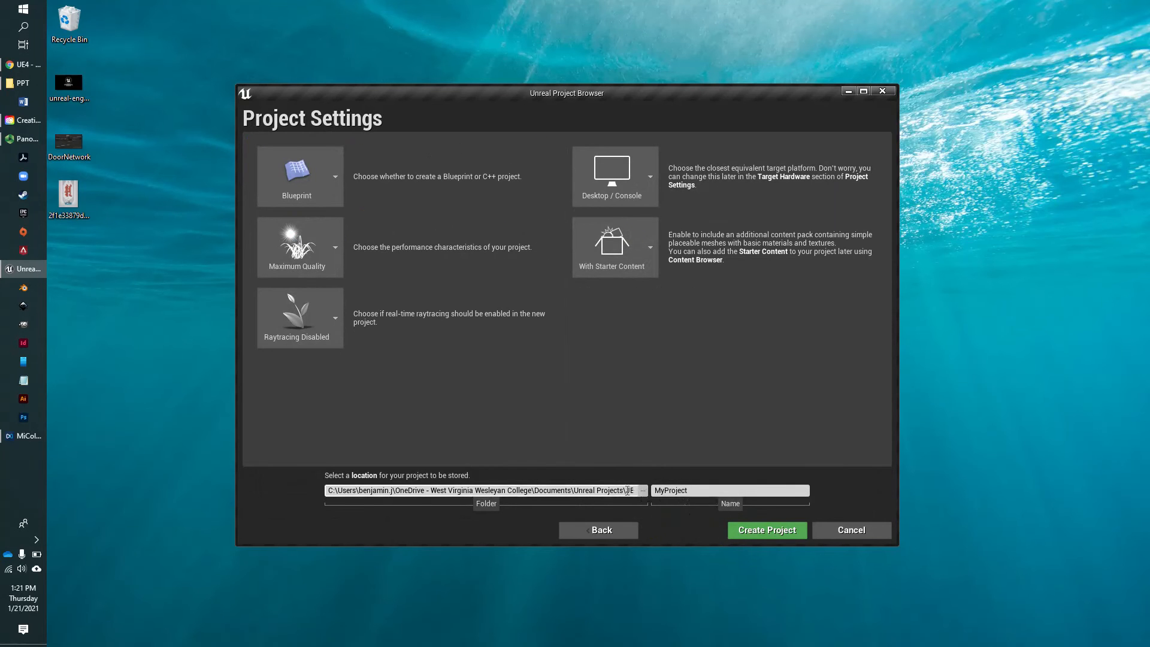
left_click_drag(604, 490, 650, 495)
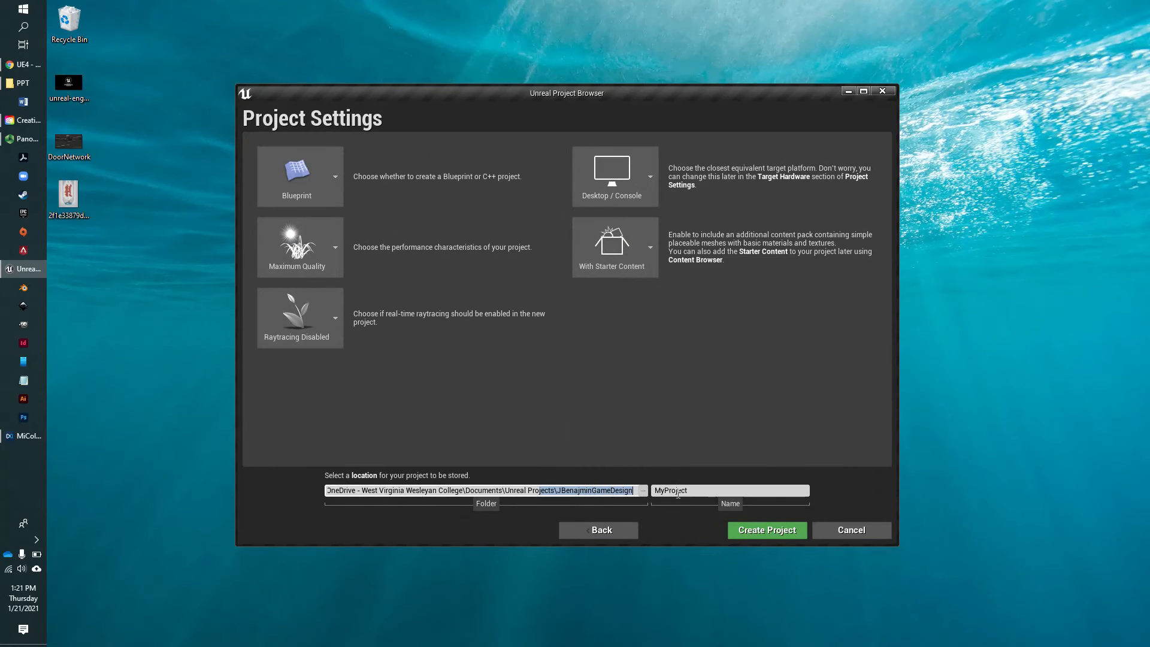
left_click(716, 493)
left_click_drag(732, 492, 638, 489)
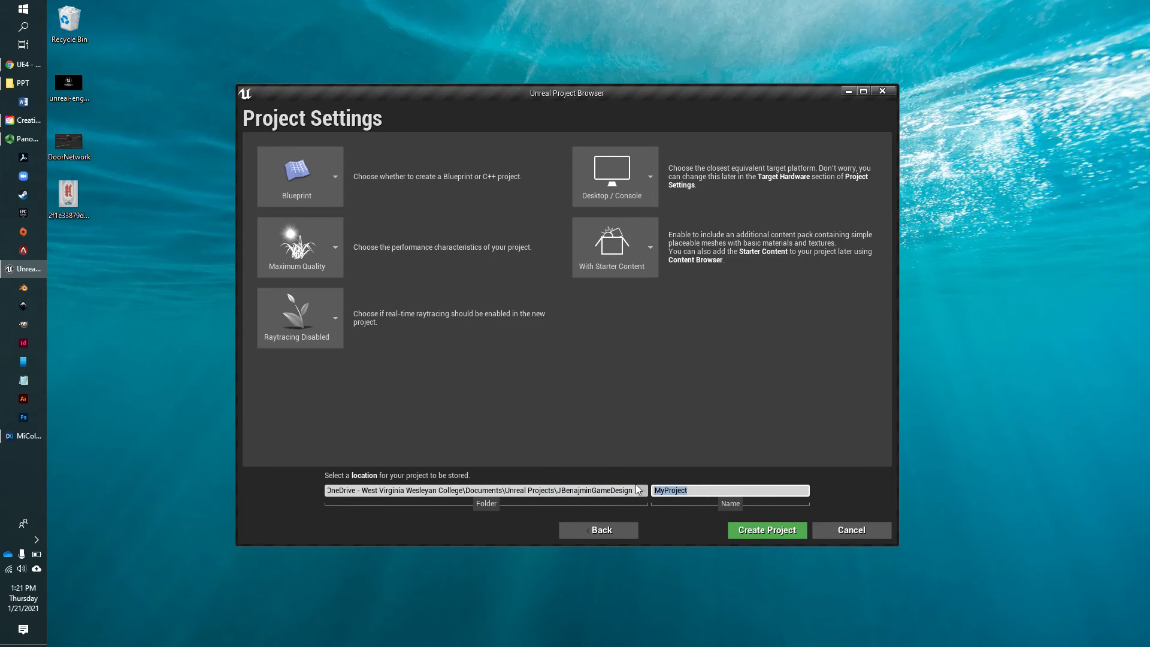
type("bru")
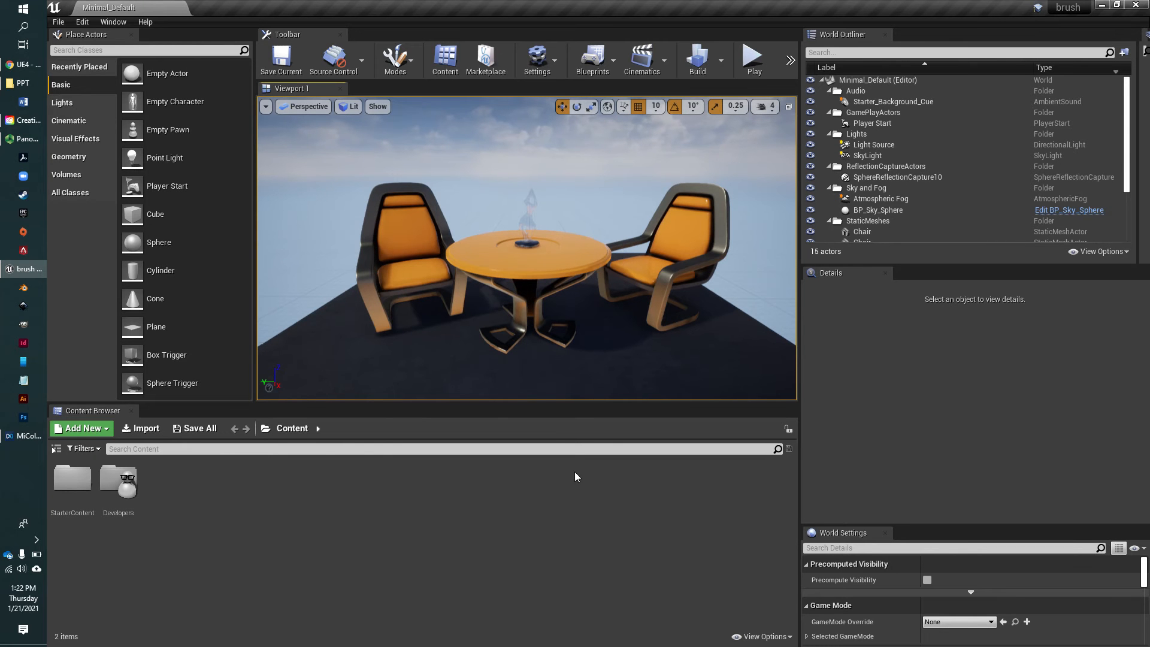
Create a new level from the template that includes a floor, sky, light source and player start
left_click(59, 22)
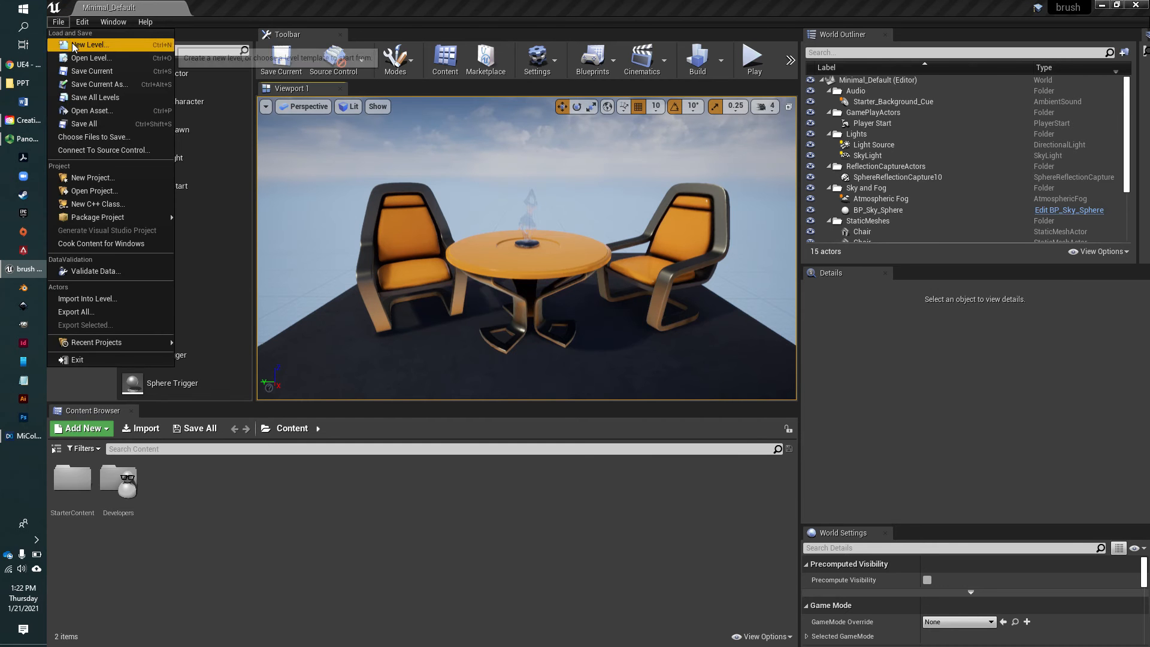
left_click(87, 44)
left_click(501, 257)
right_click_drag(603, 313, 467, 295)
scroll(601, 311, "up", 3)
scroll(590, 305, "up", 6)
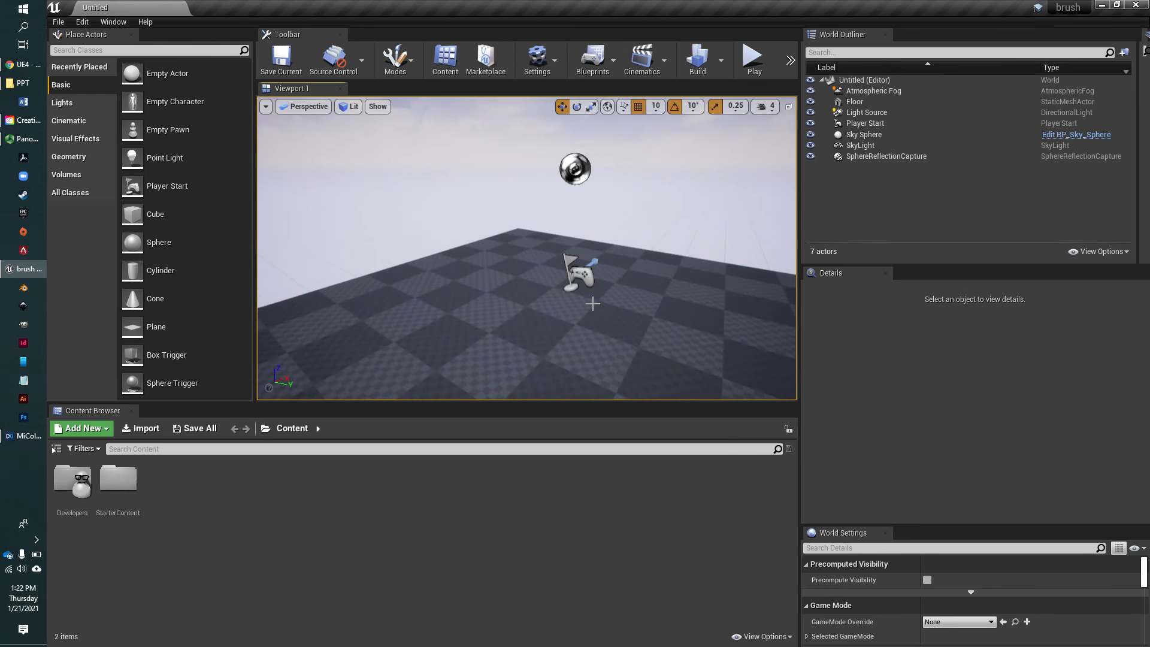
Place an additive Geometry box brush on the checkered floor, away from the player start
mouse_move(591, 309)
right_mouse_down()
mouse_move(539, 318)
mouse_move(594, 308)
right_mouse_up()
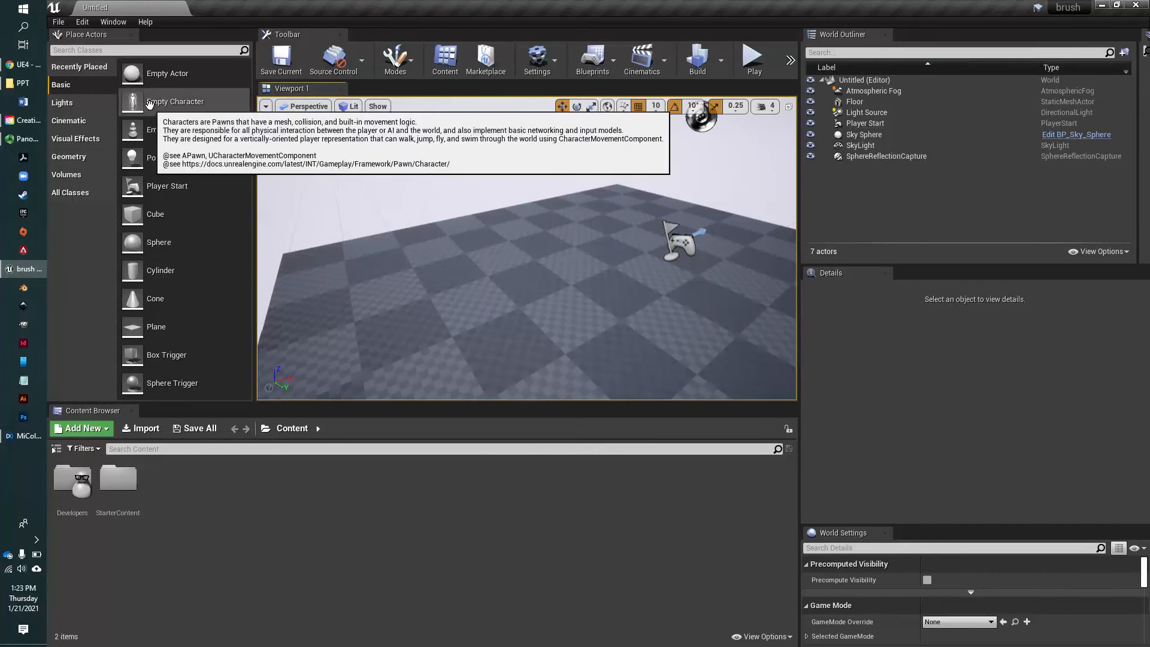
left_click(74, 159)
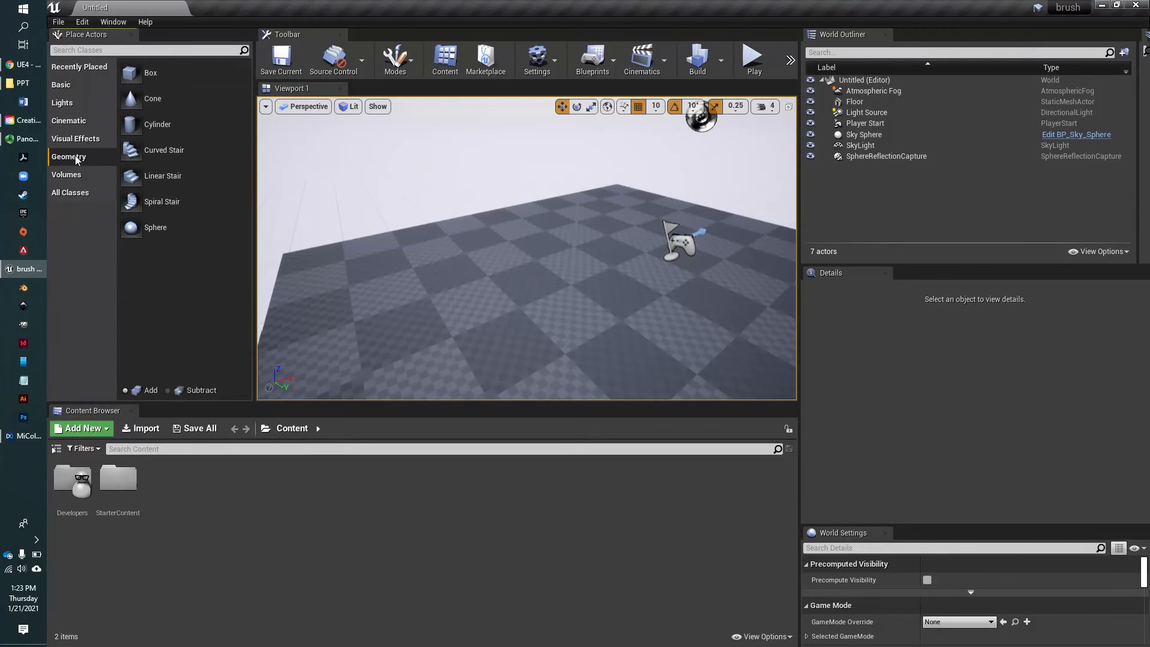
mouse_move(142, 72)
left_mouse_down()
mouse_move(424, 242)
mouse_move(426, 255)
left_mouse_up()
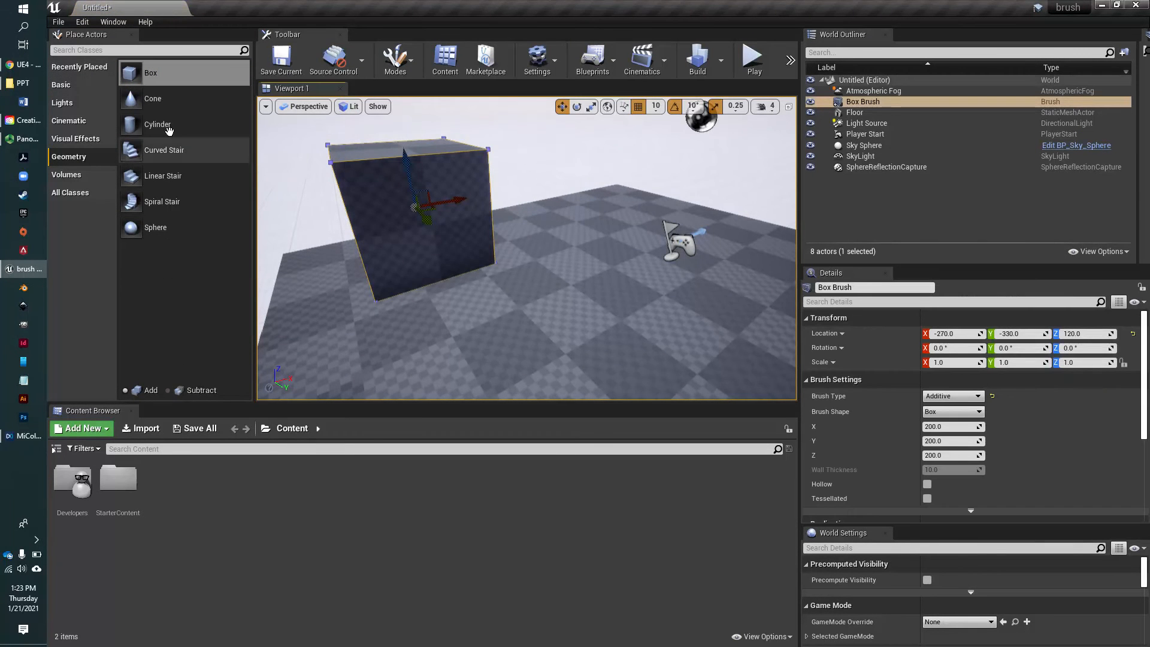
Place a basic Cube static mesh on the floor beside the box brush
left_click(66, 85)
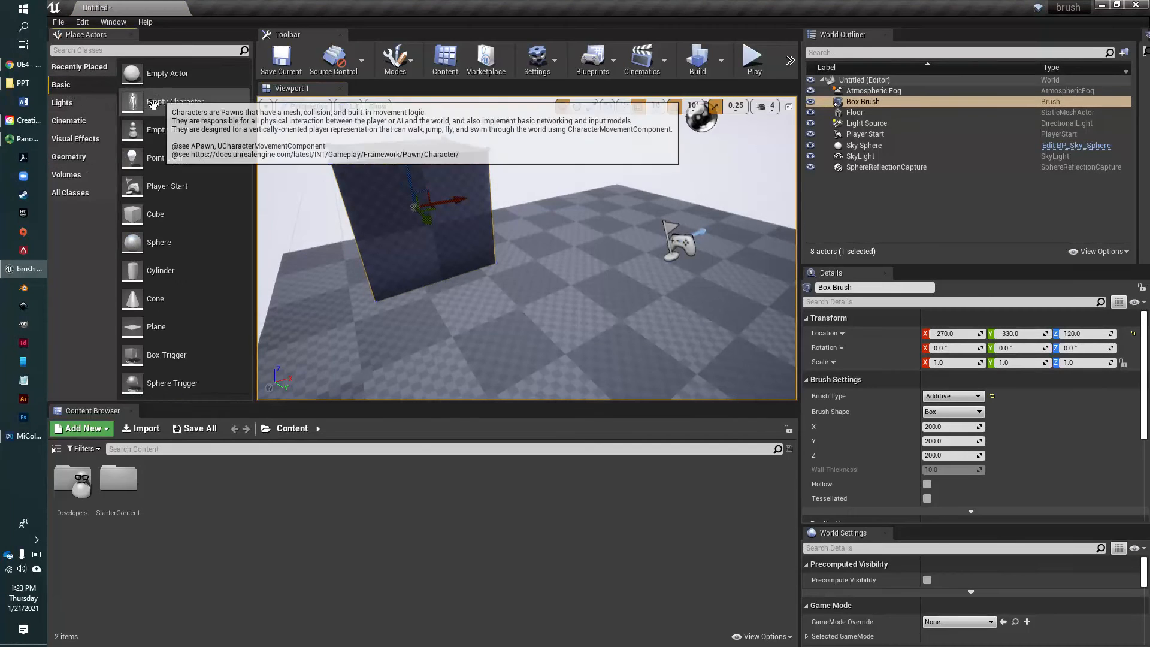
left_click_drag(143, 211, 597, 219)
mouse_move(432, 208)
right_mouse_down()
mouse_move(497, 226)
mouse_move(446, 210)
right_mouse_up()
Examine the box brush and the static mesh cube to compare how each is selected and looks
left_click(397, 195)
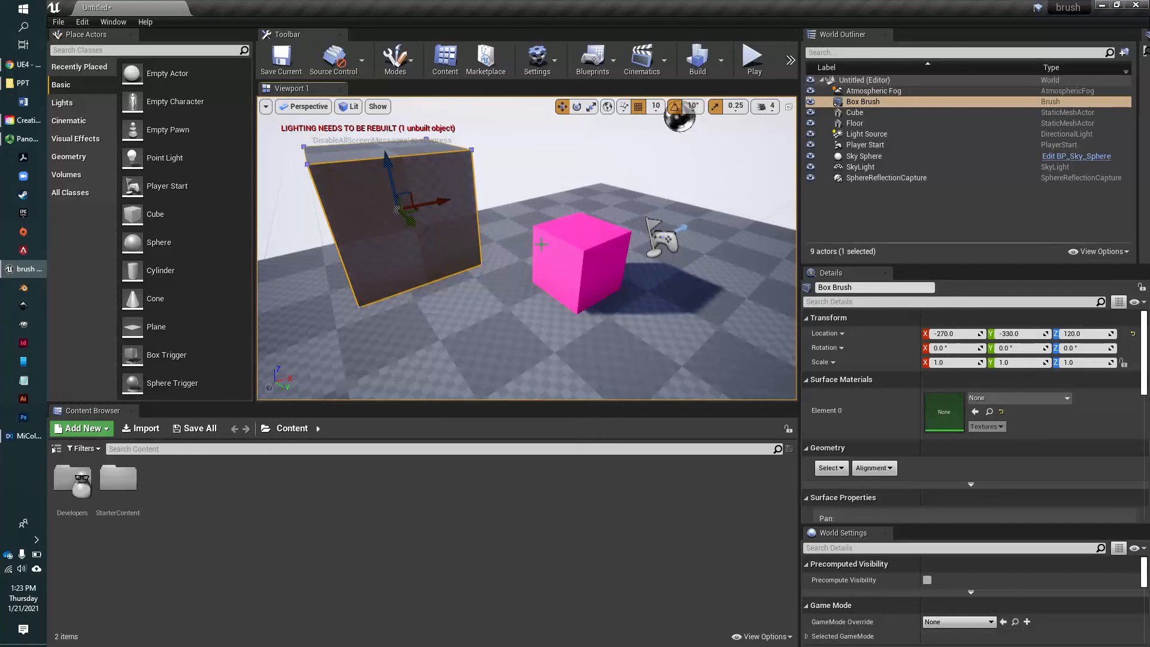
left_click(584, 244)
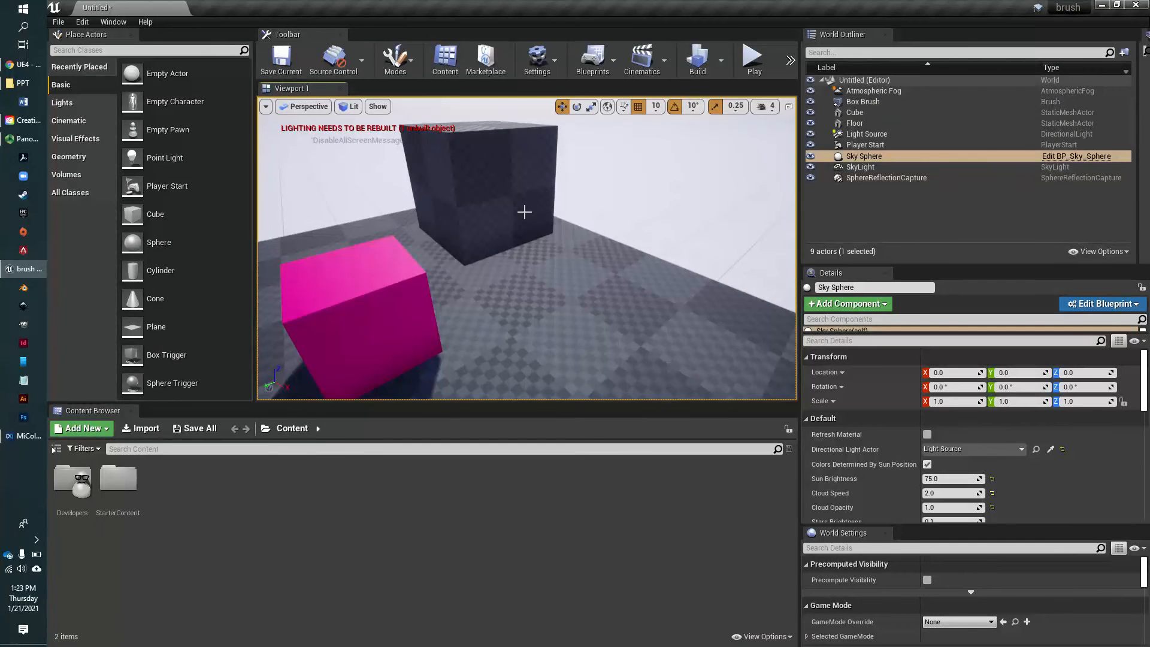
right_click_drag(525, 212, 503, 211)
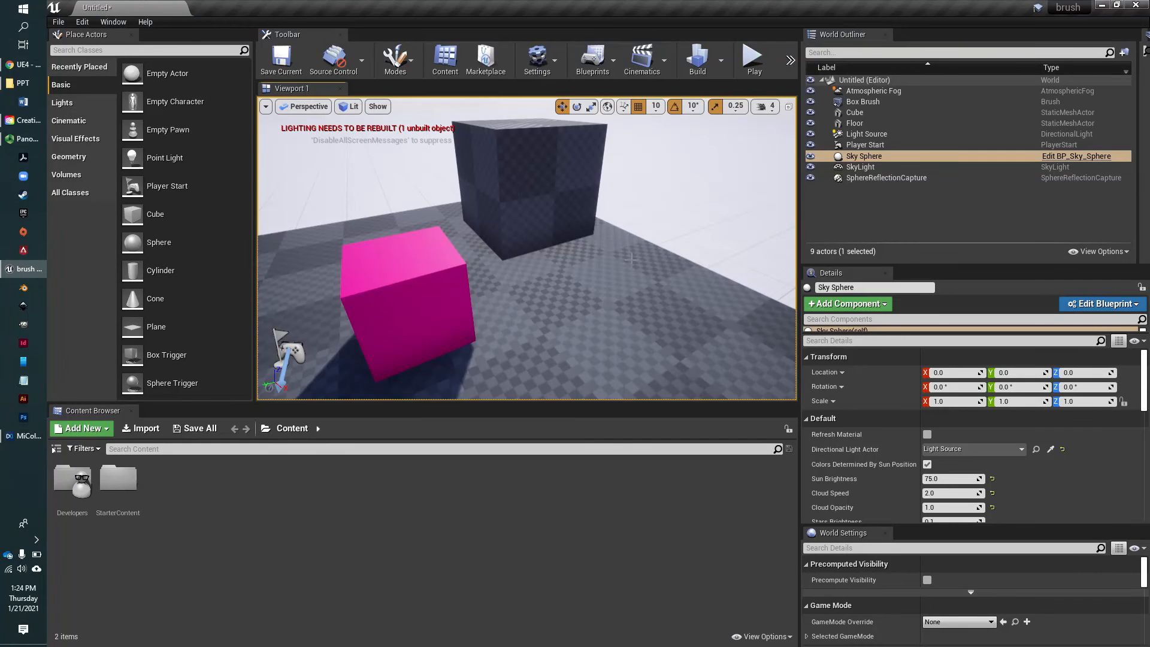
right_click_drag(526, 248, 634, 185)
Move the pink cube along the X axis to X -280, and duplicate it at X -100
left_click(448, 285)
left_click_drag(424, 323, 362, 243)
mouse_move(436, 254)
right_mouse_down()
mouse_move(389, 312)
mouse_move(436, 255)
right_mouse_up()
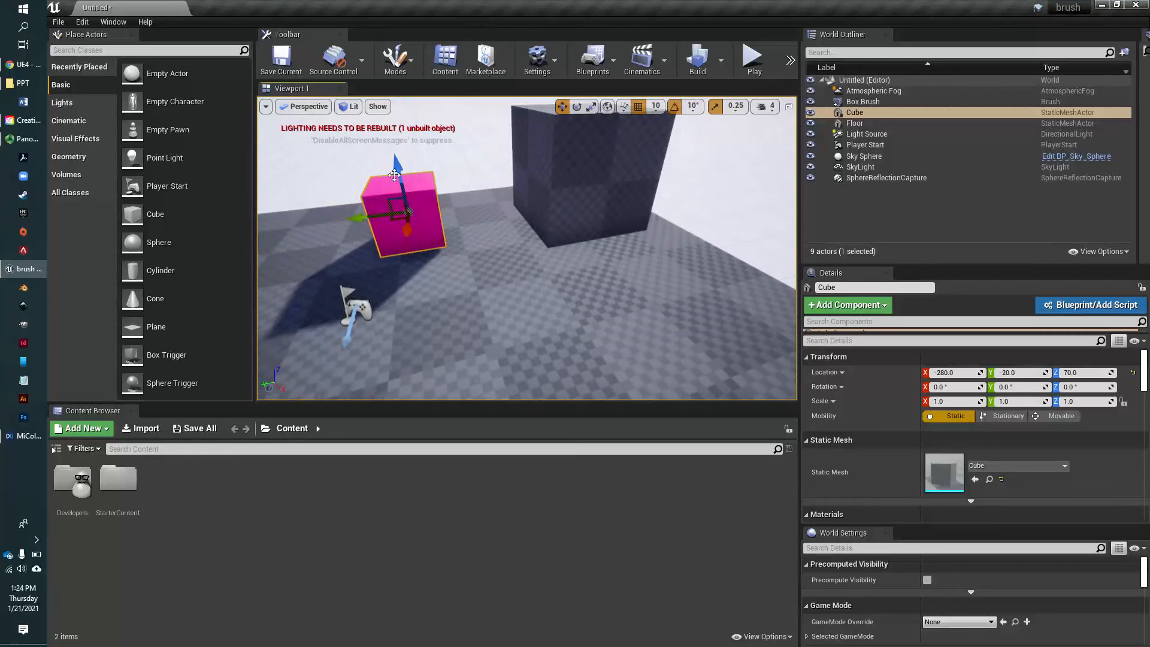
left_click_drag(397, 167, 399, 167)
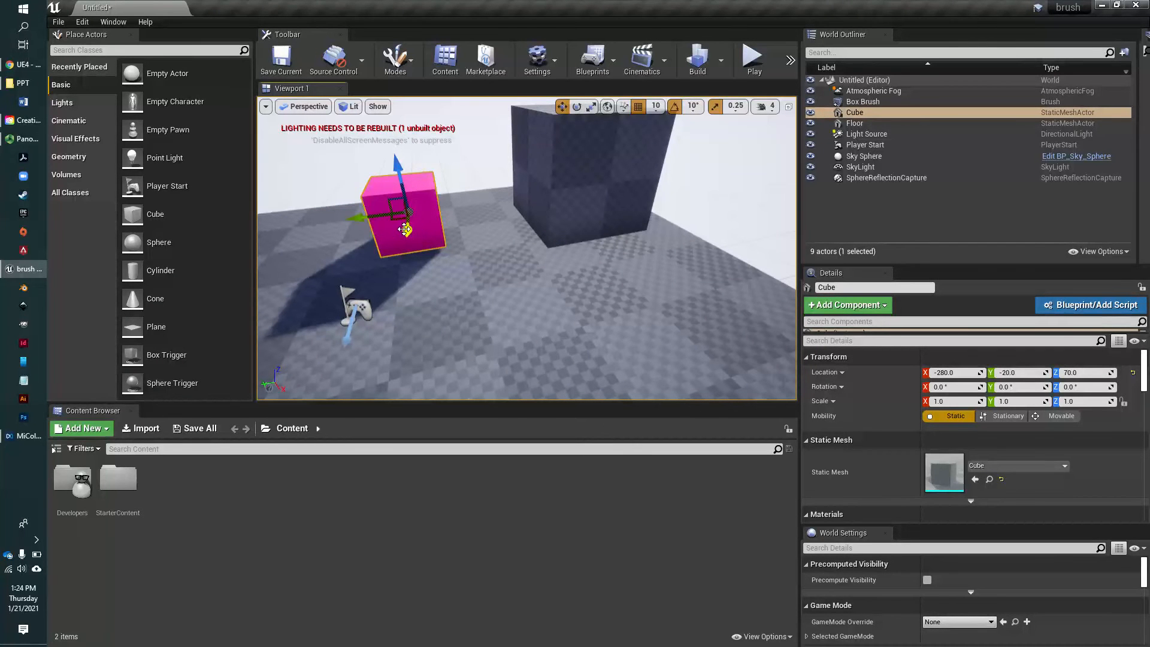
left_click_drag(407, 229, 437, 310, "alt")
mouse_move(545, 302)
right_mouse_down()
mouse_move(552, 294)
mouse_move(537, 296)
right_mouse_up()
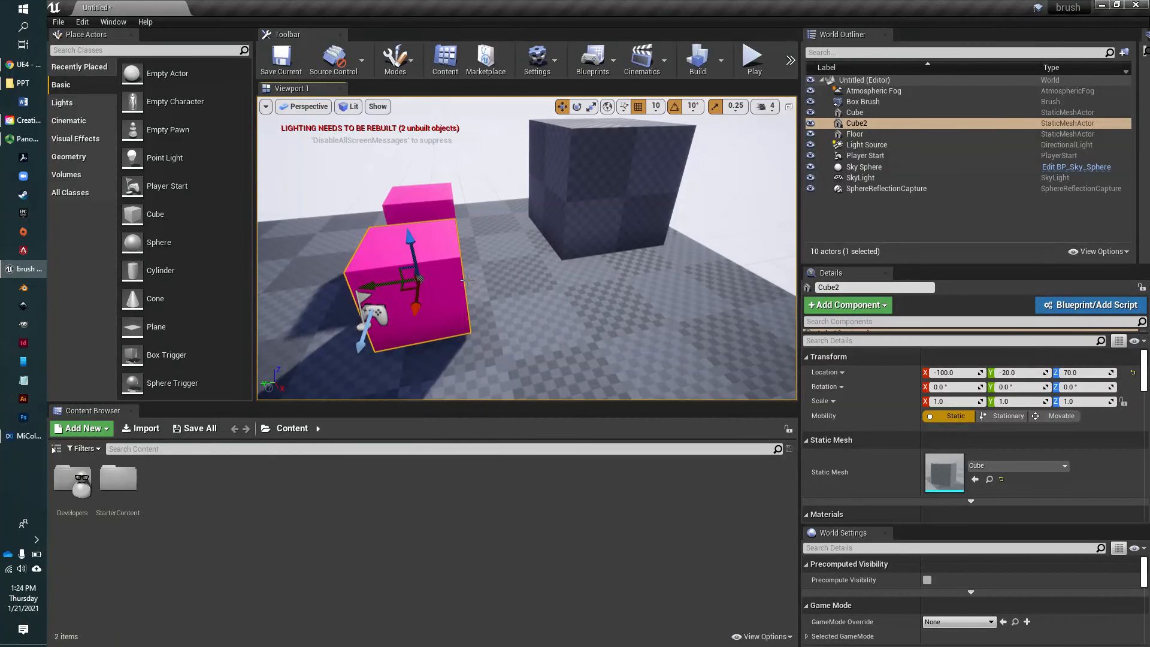
Duplicate the box brush along the X axis and slide the copy away from the original
mouse_move(605, 225)
right_mouse_down()
mouse_move(590, 227)
mouse_move(605, 225)
right_mouse_up()
left_click(622, 213)
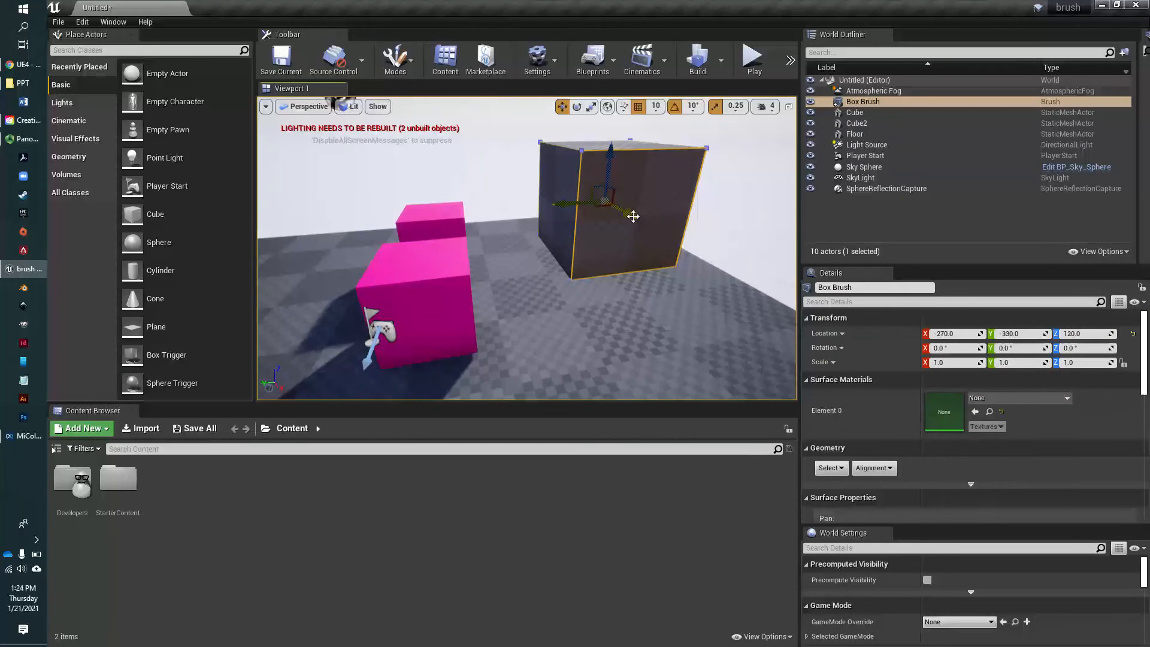
left_click_drag(633, 215, 794, 300, "alt")
mouse_move(621, 302)
right_mouse_down()
mouse_move(664, 317)
mouse_move(640, 300)
mouse_move(608, 302)
right_mouse_up()
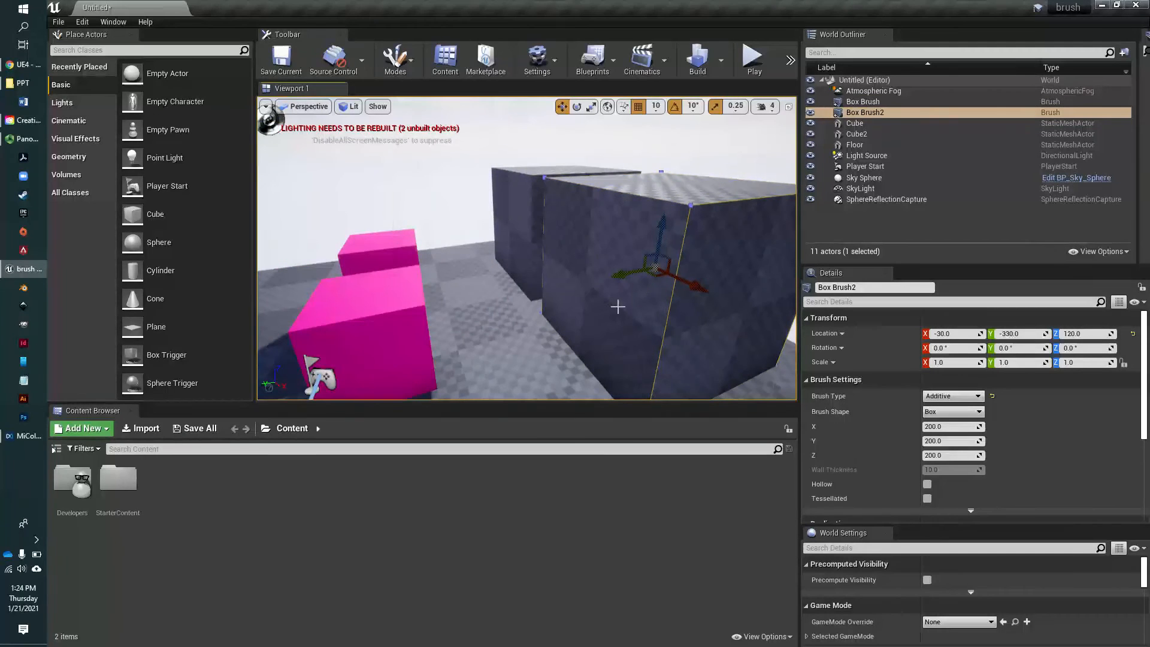
left_click_drag(694, 284, 716, 301)
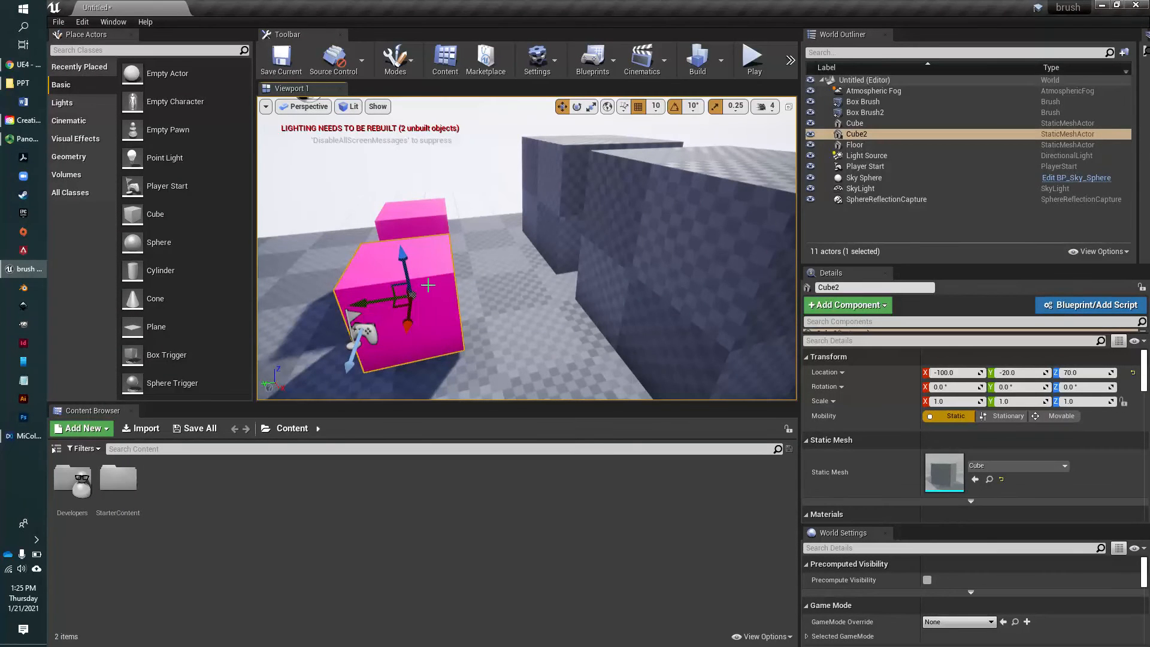
Delete both pink cubes and the duplicated box brush, keeping only the original box brush
key("Delete")
left_click(417, 241)
key("Delete")
mouse_move(415, 241)
right_mouse_down()
mouse_move(479, 222)
mouse_move(407, 255)
mouse_move(419, 239)
mouse_move(389, 246)
mouse_move(383, 222)
mouse_move(384, 247)
mouse_move(491, 252)
mouse_move(383, 245)
mouse_move(373, 257)
mouse_move(432, 258)
mouse_move(677, 192)
right_mouse_up()
left_click(676, 191)
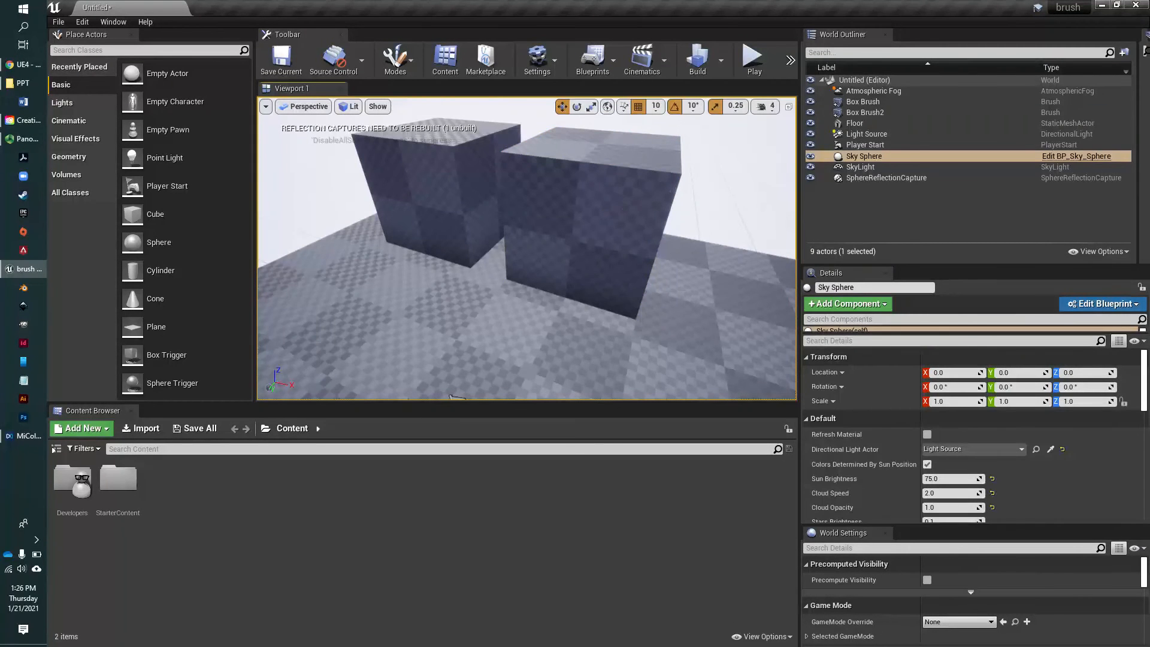
left_click(628, 207)
key("Delete")
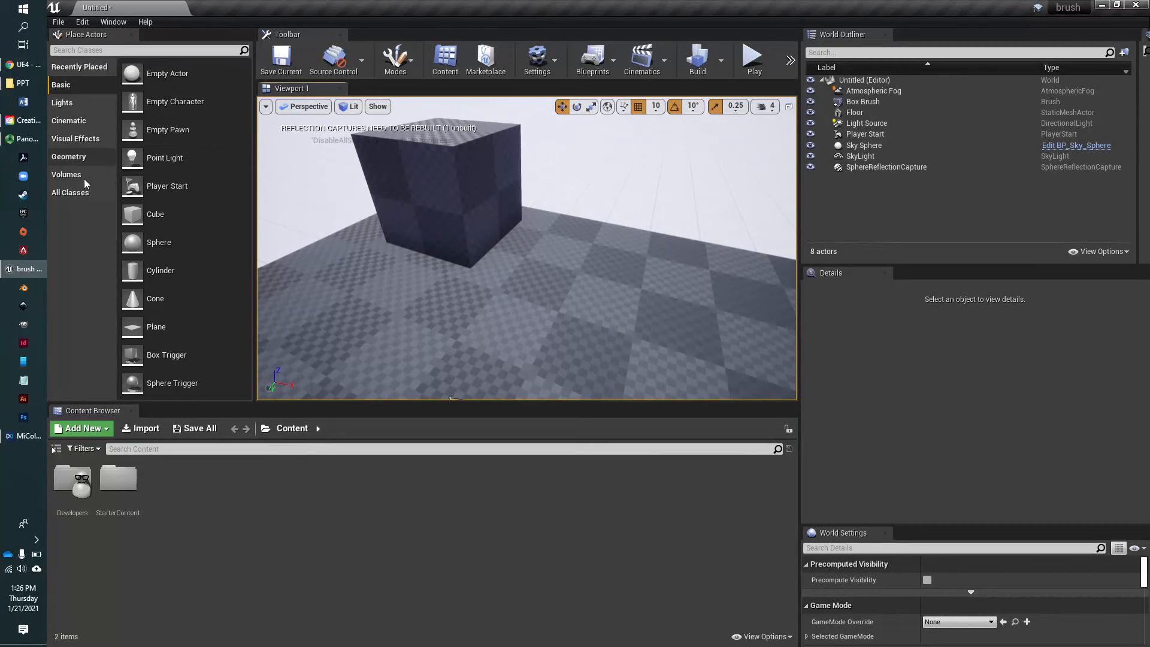
Place a subtractive Geometry box brush beside the existing box, at about X 40, Y -360, Z 120
left_click(81, 159)
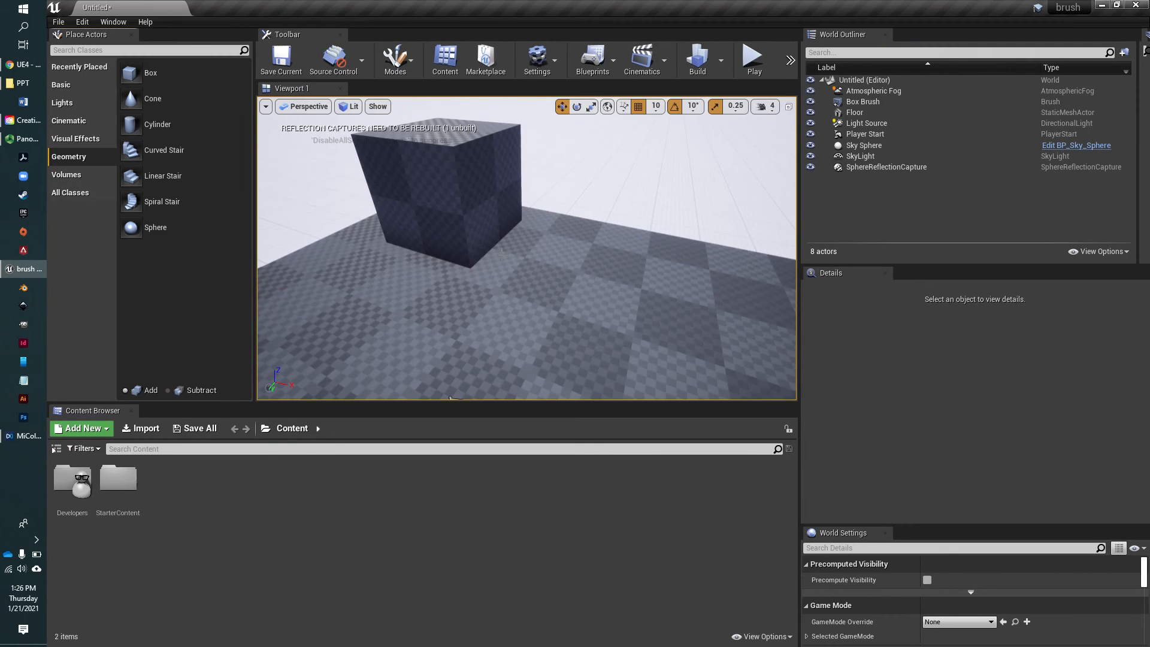
left_click(445, 194)
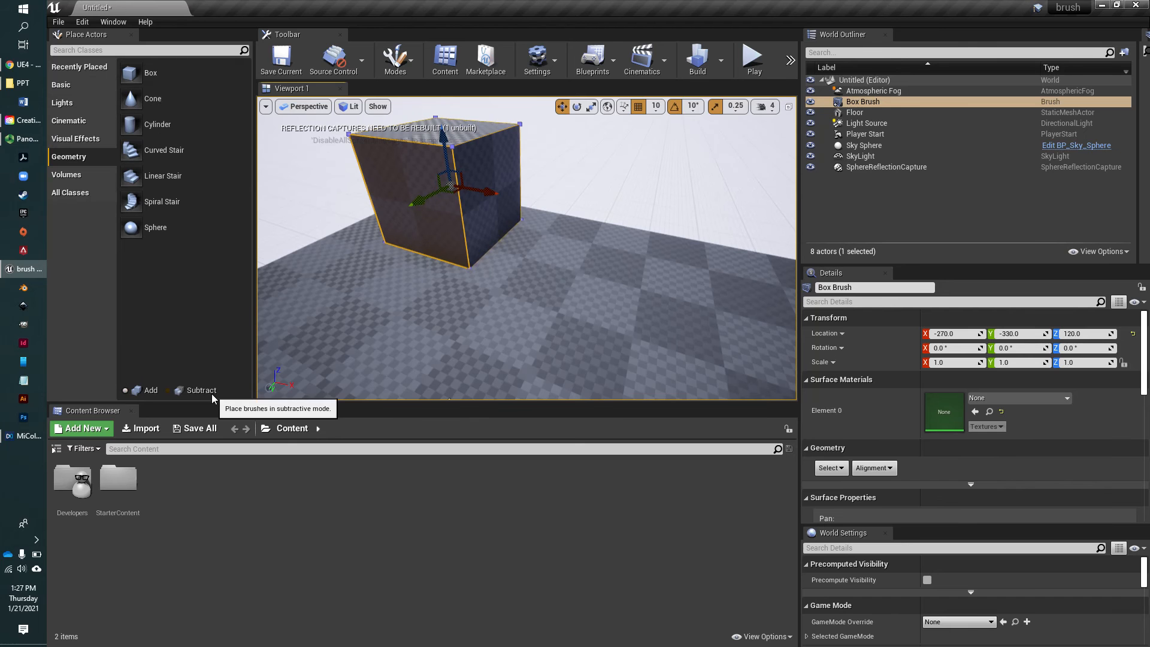
left_click(179, 394)
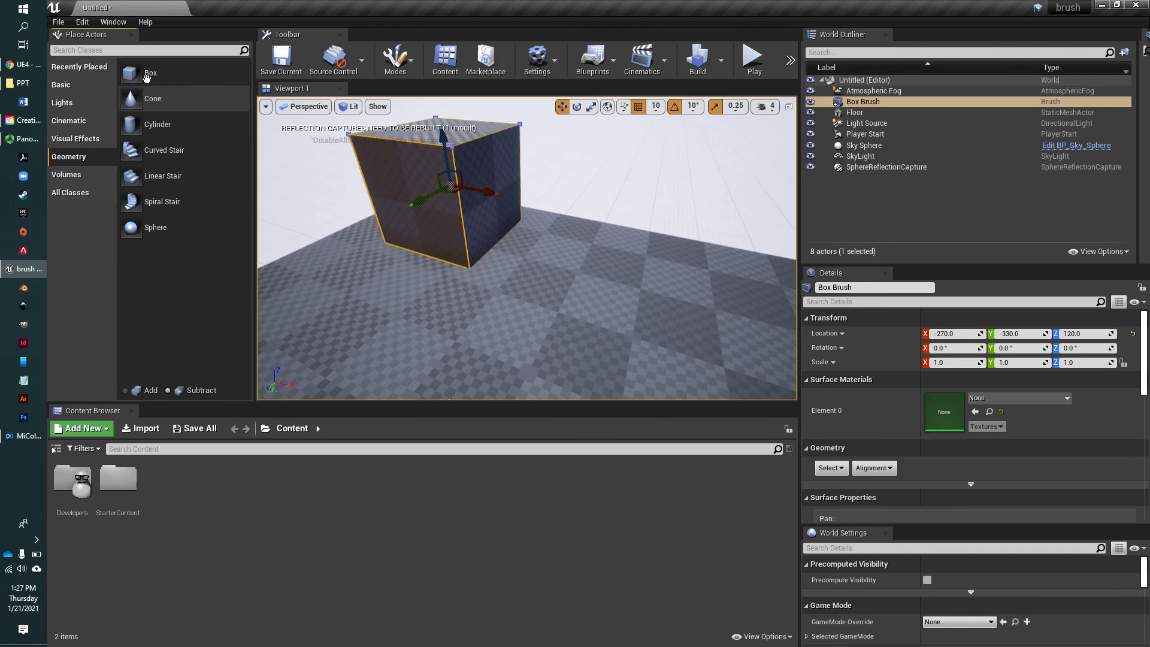
left_click_drag(150, 73, 608, 258)
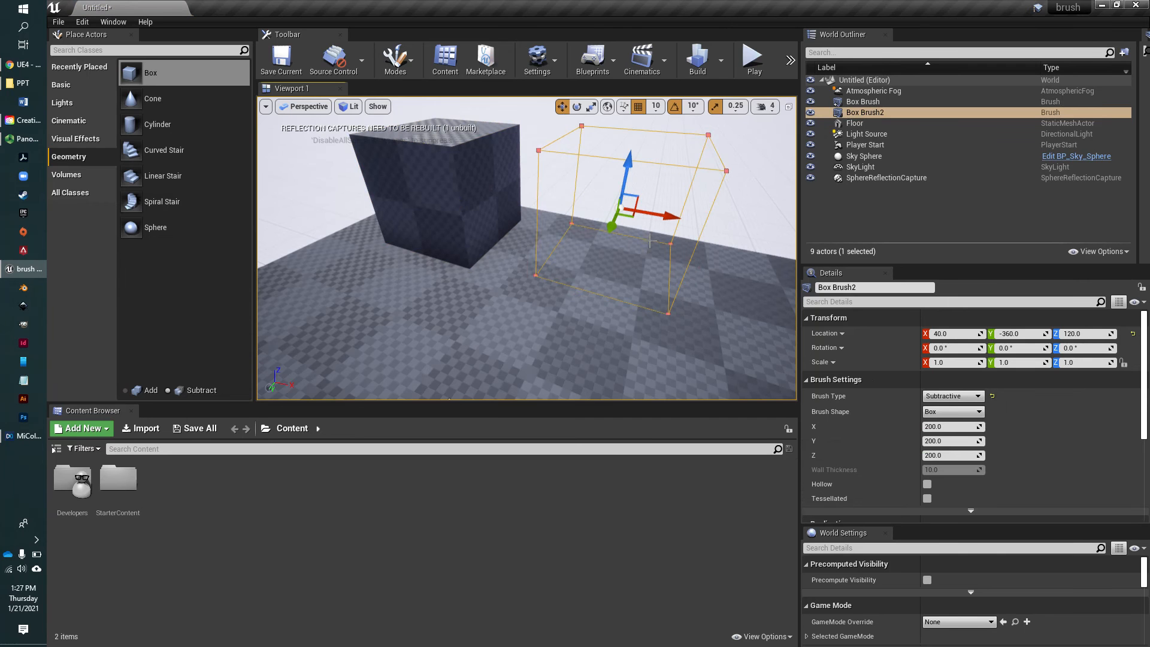
Scale the subtractive brush uniformly to 0.75 and move it to X -140, Y -330 to carve into the box's side
key("r")
mouse_move(621, 207)
left_mouse_down()
mouse_move(614, 225)
mouse_move(634, 218)
mouse_move(570, 224)
left_mouse_up()
key("w")
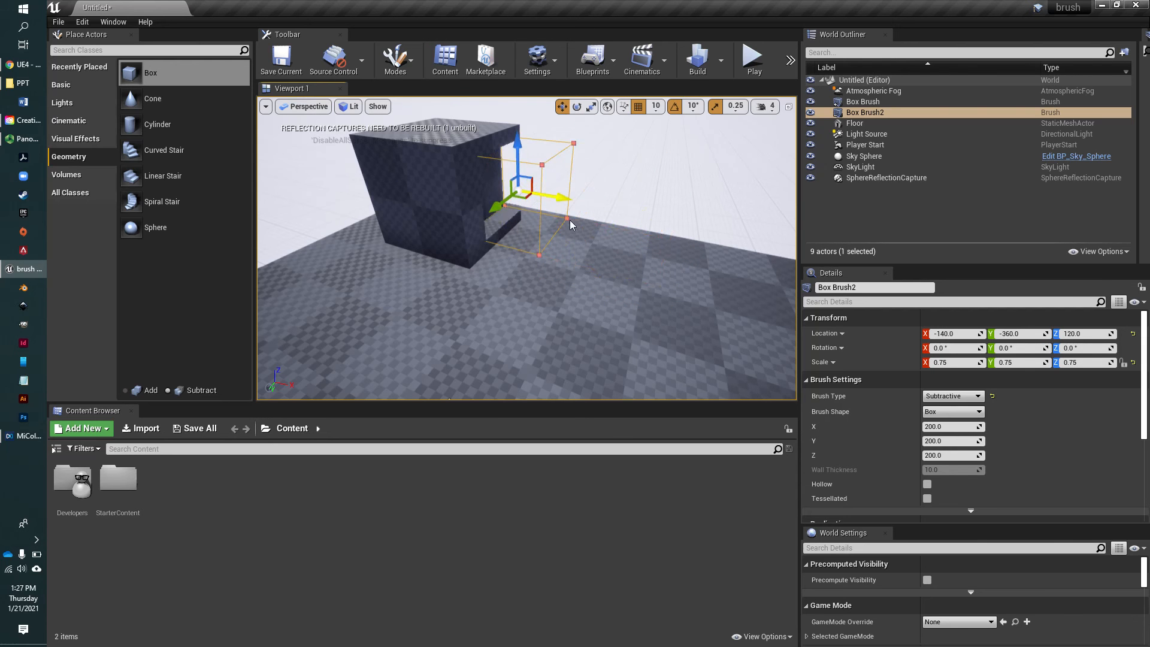
mouse_move(639, 260)
right_mouse_down()
mouse_move(689, 218)
mouse_move(650, 254)
mouse_move(671, 249)
mouse_move(664, 222)
mouse_move(567, 216)
right_mouse_up()
key("w")
key("w")
left_click_drag(512, 207, 485, 209)
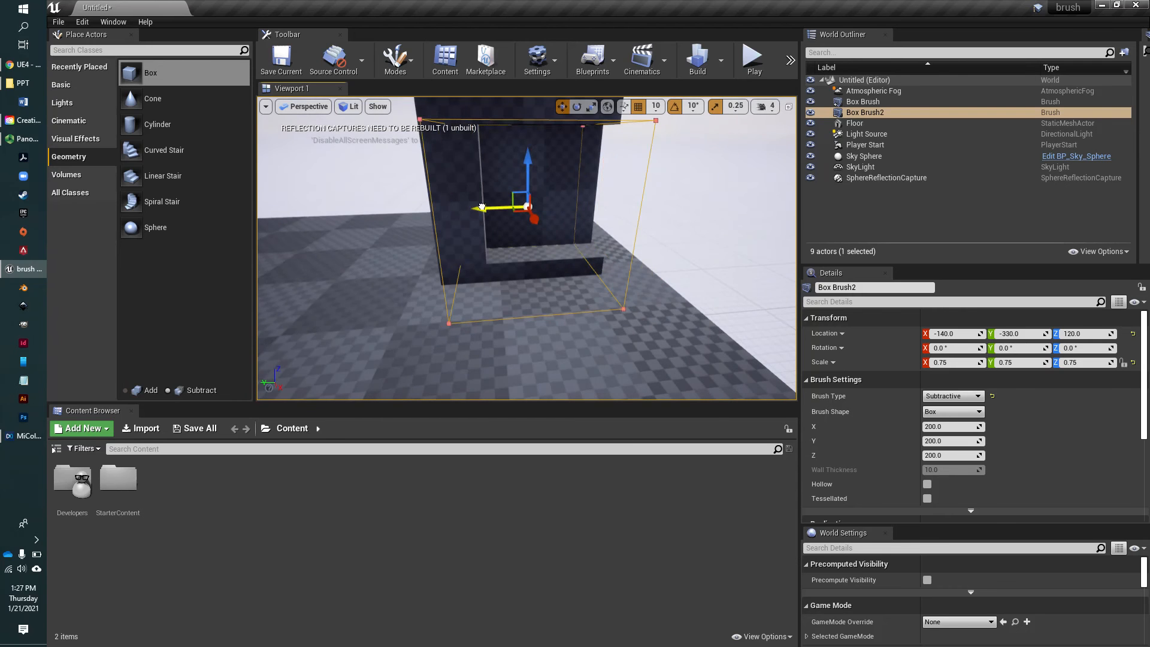
mouse_move(564, 239)
right_mouse_down()
mouse_move(554, 228)
mouse_move(559, 238)
right_mouse_up()
Rename the subtractive brush as Box Brush Subtract
right_click(865, 112)
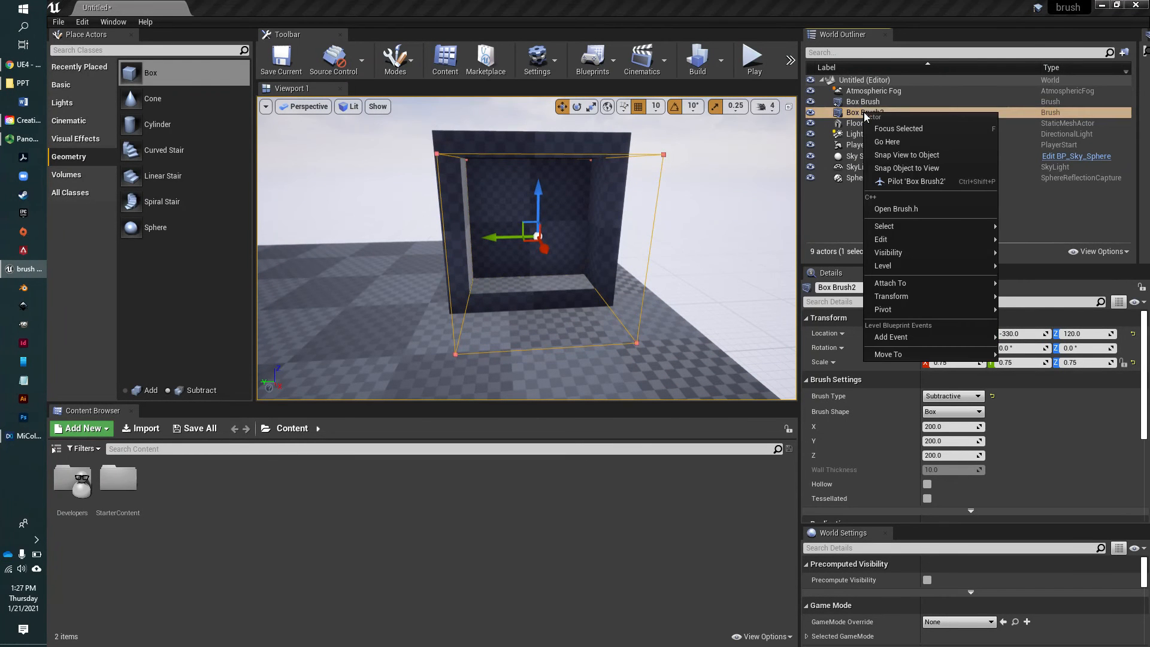
left_click(942, 103)
left_click(886, 112)
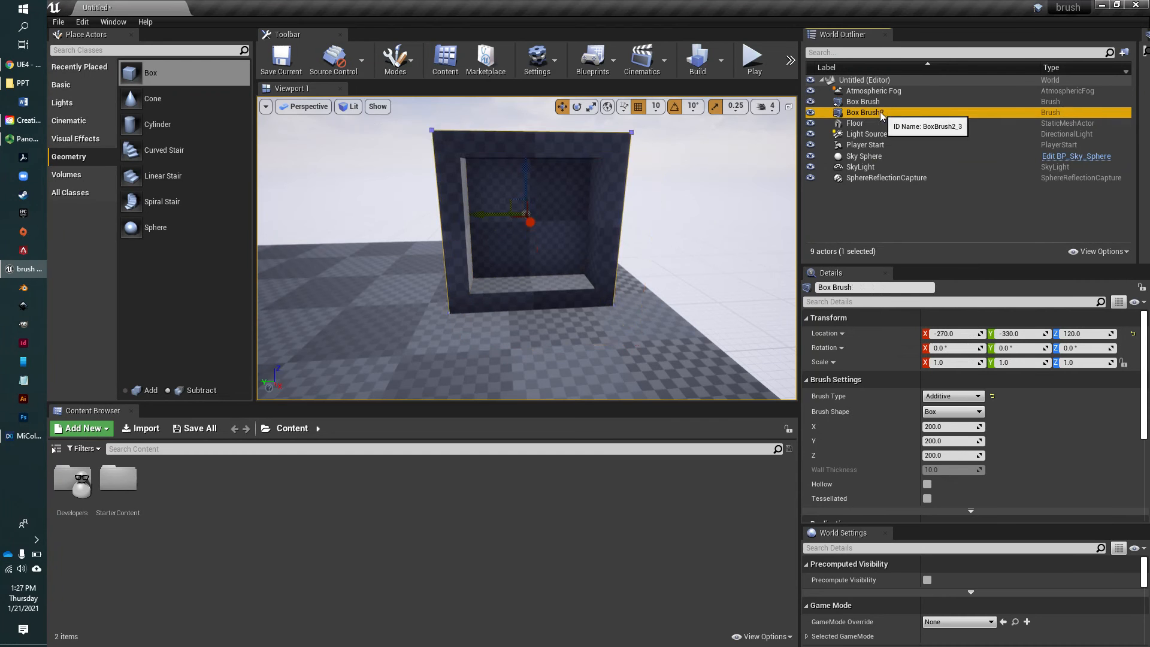
left_click(865, 288)
left_click(859, 289)
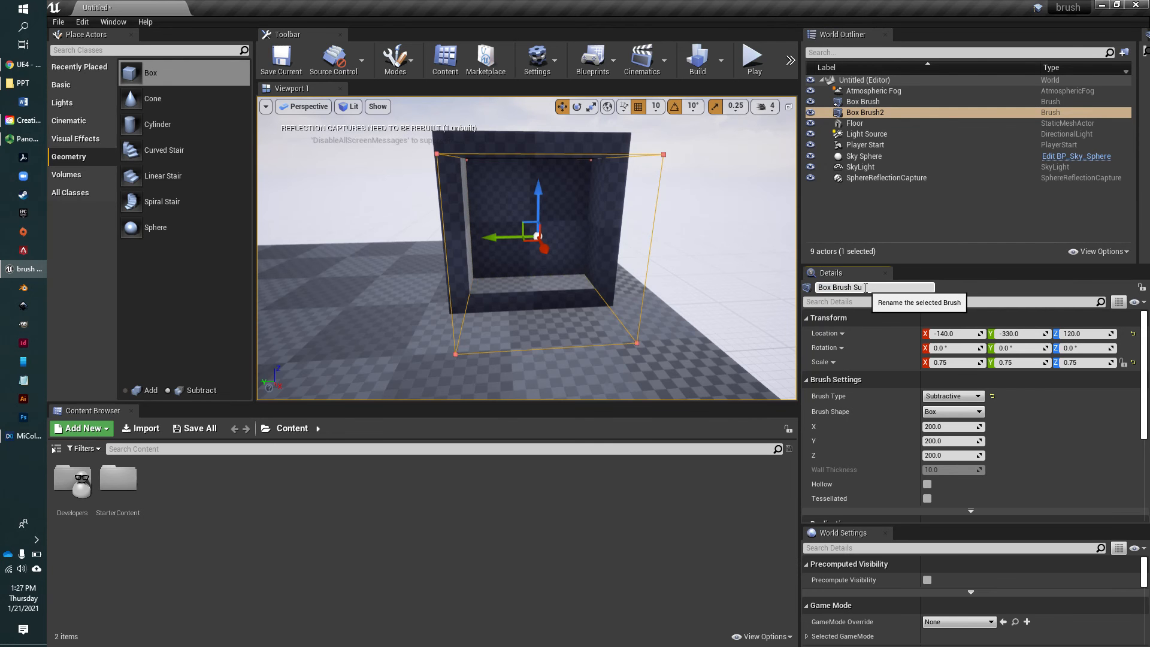
type("Subtract")
key("Return")
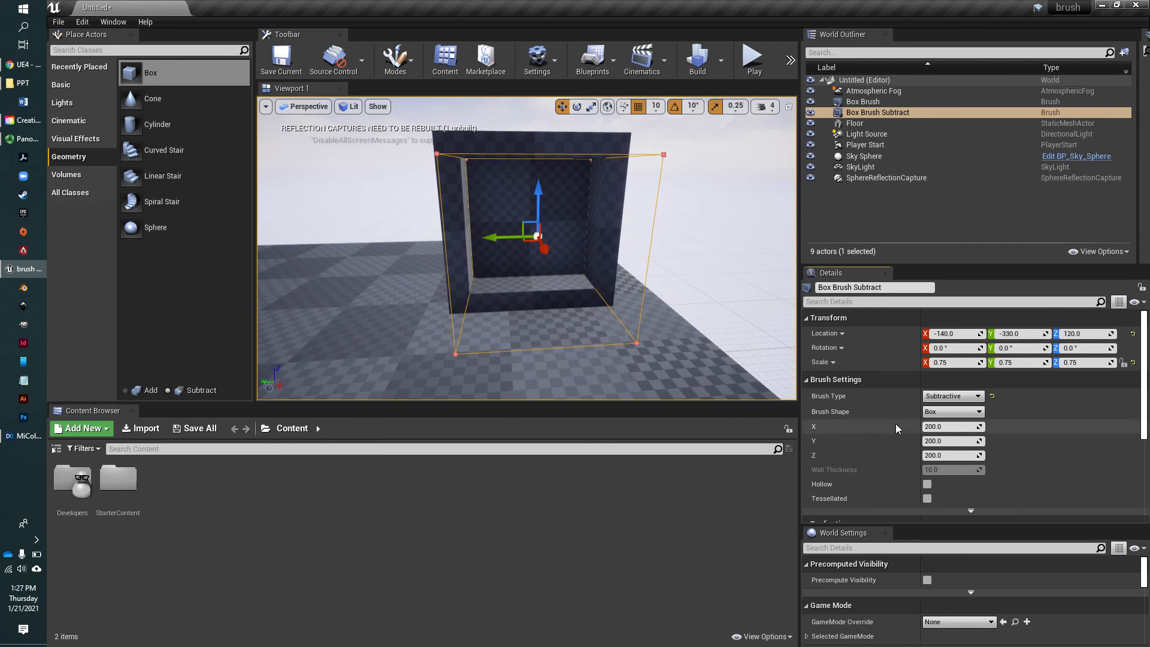
Select the original box brush and check its Brush Type options without changing them
left_click(863, 103)
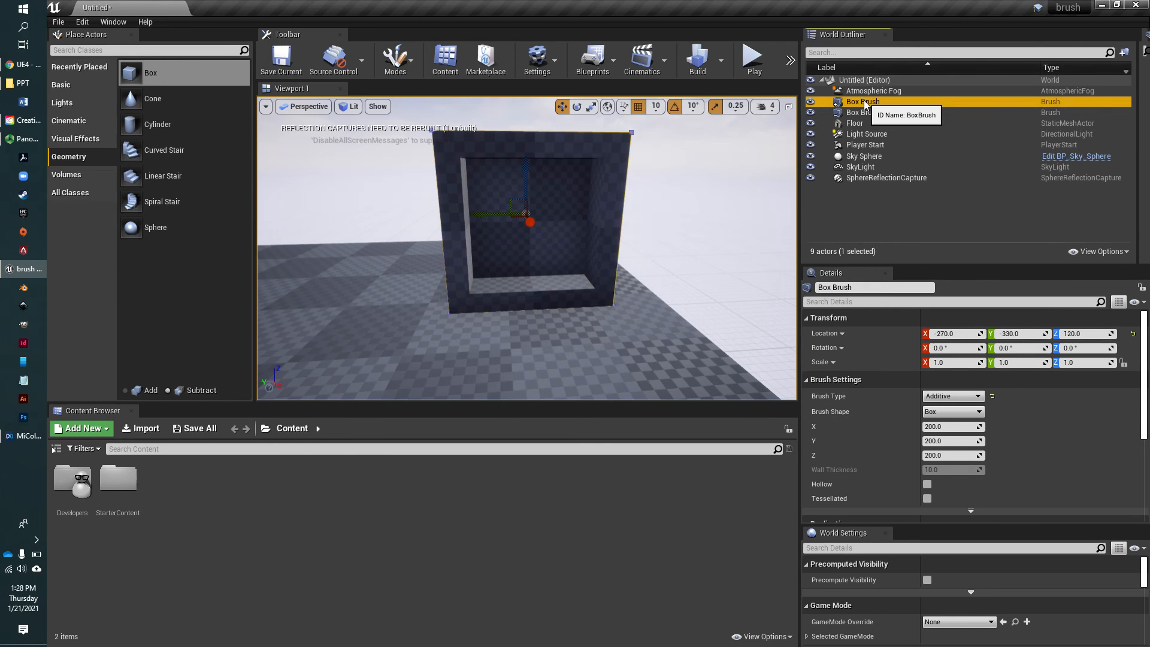
left_click(961, 397)
left_click(1014, 405)
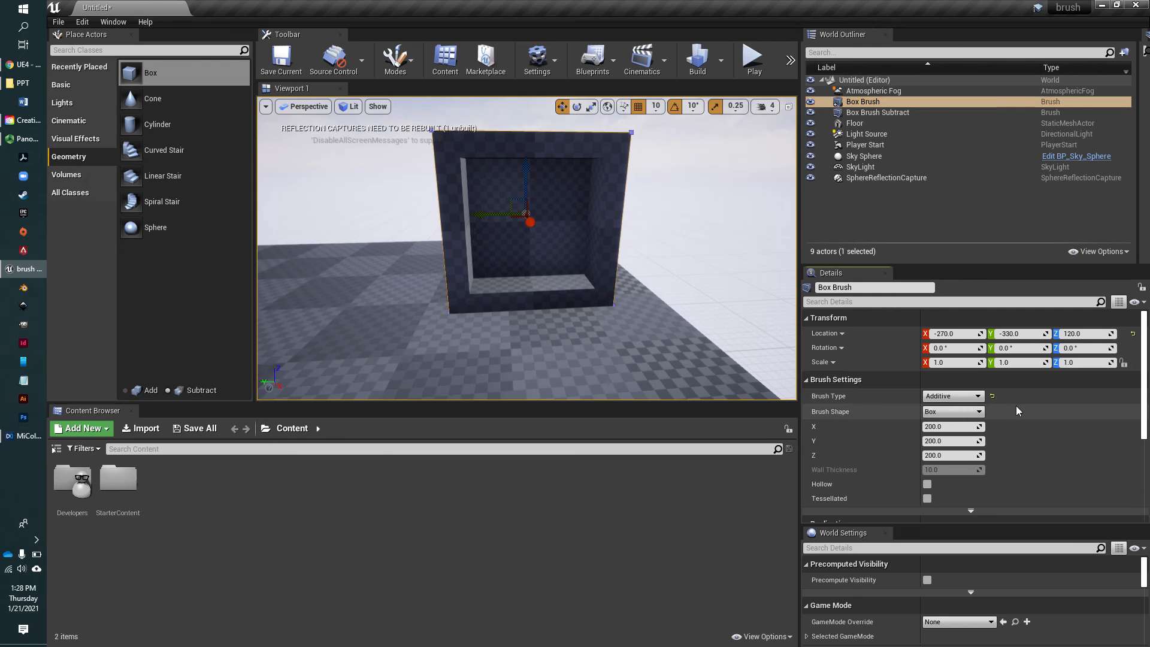
Try the Additive brush type on Box Brush Subtract and set it back to Subtractive
left_click(880, 113)
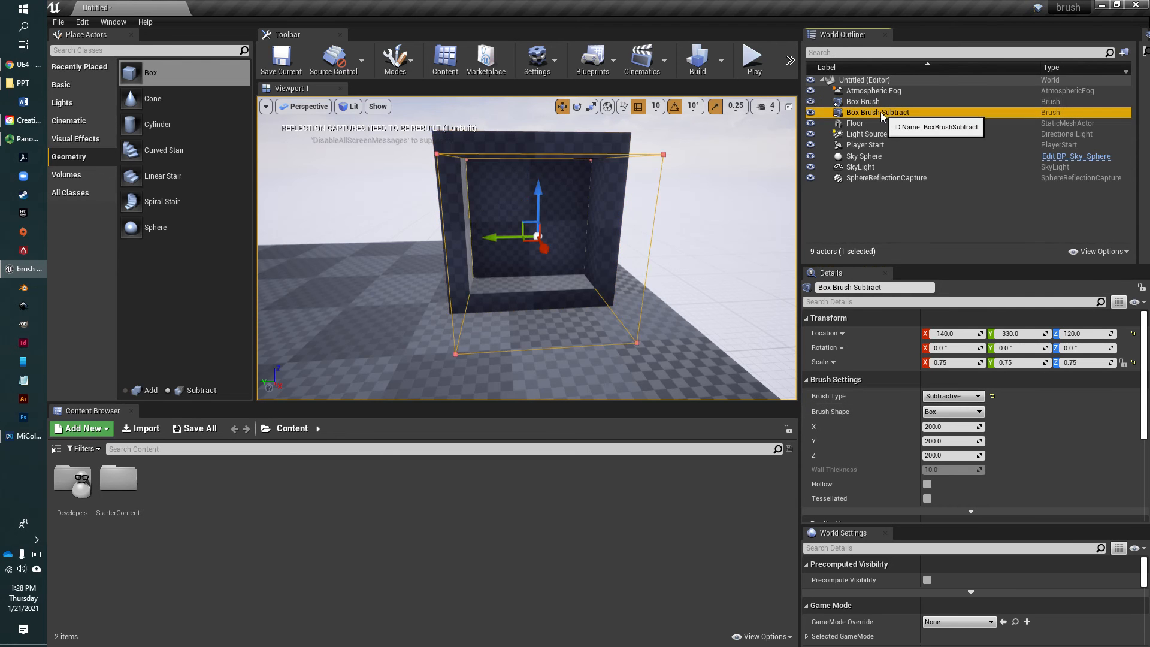
left_click(952, 396)
left_click(946, 406)
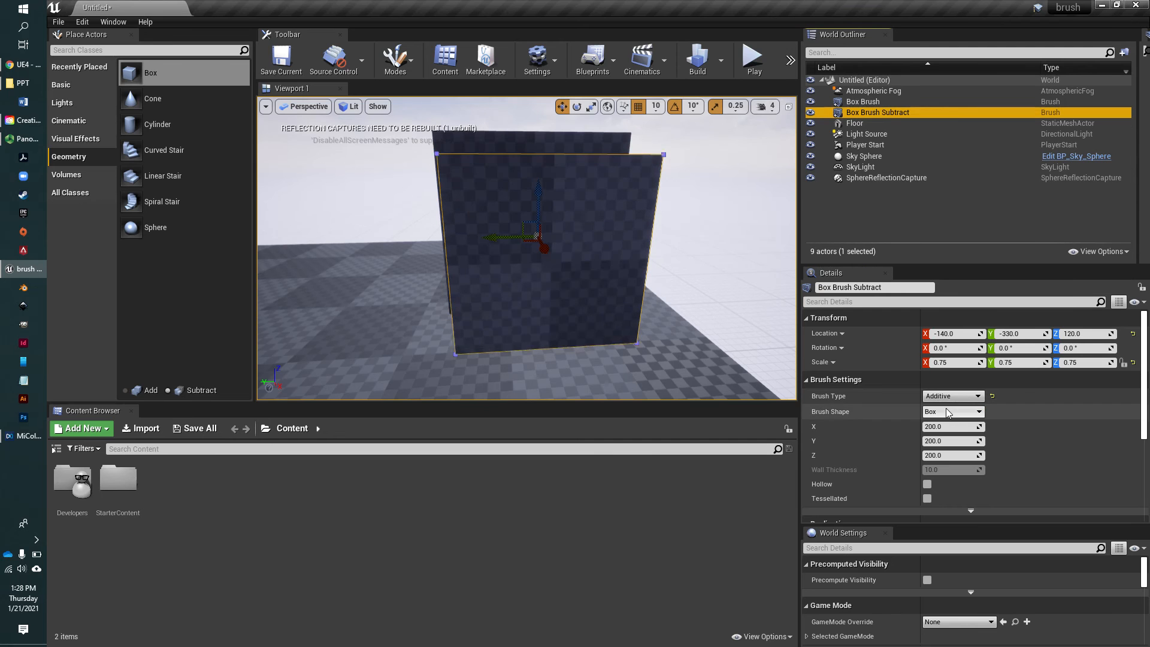
left_click(952, 399)
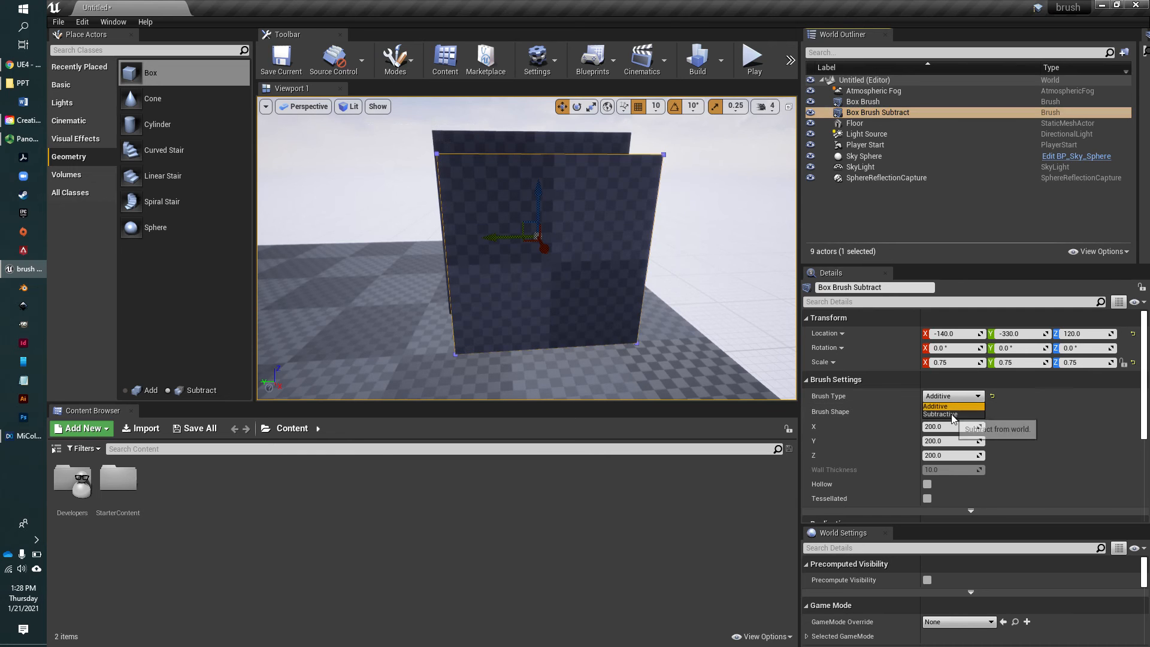
left_click(950, 414)
Make the original Box Brush hollow and inspect its interior through the carved opening
left_click(557, 143)
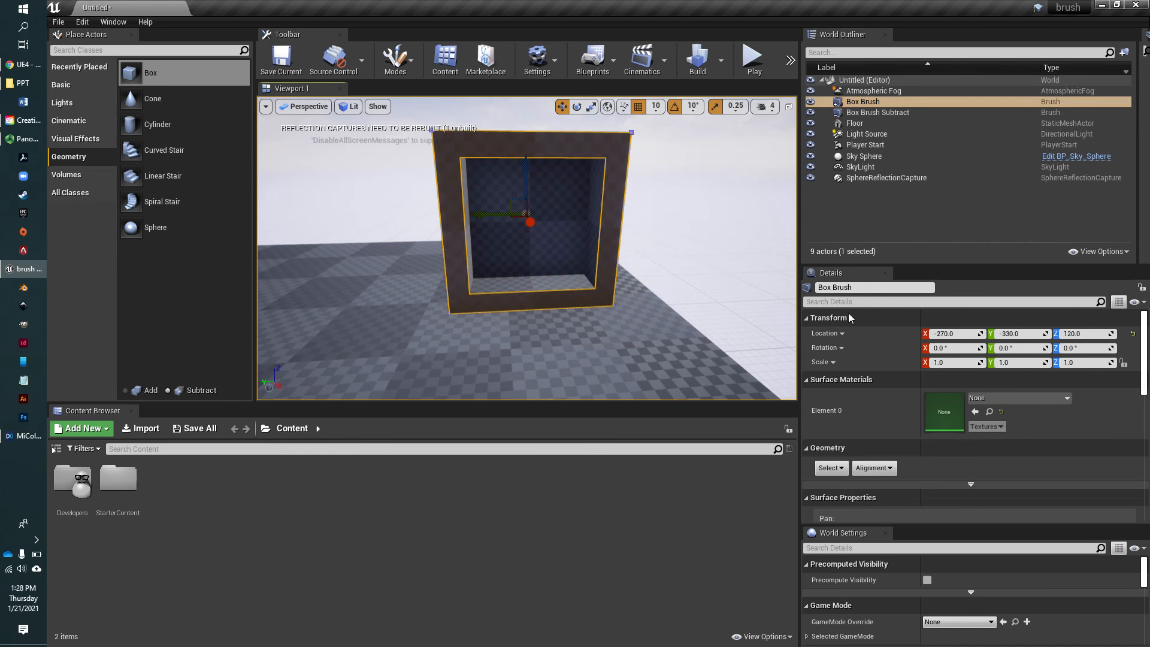
scroll(897, 429, "down", 2)
scroll(903, 429, "up", 2)
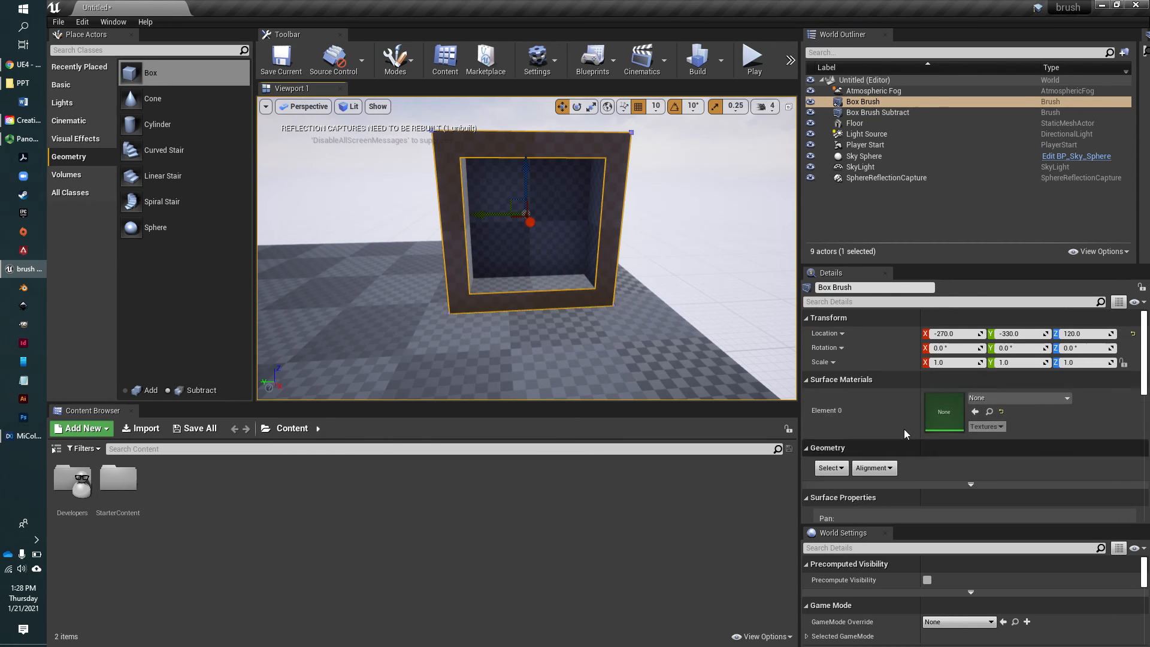
left_click(876, 113)
left_click(873, 102)
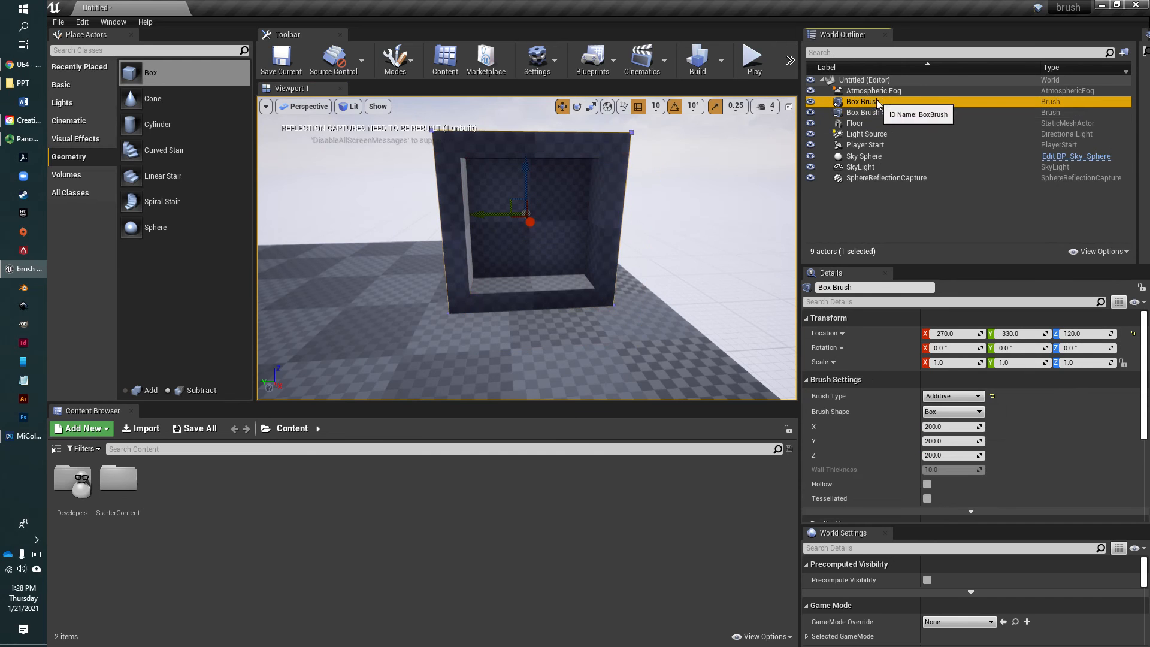
scroll(1035, 446, "down", 1)
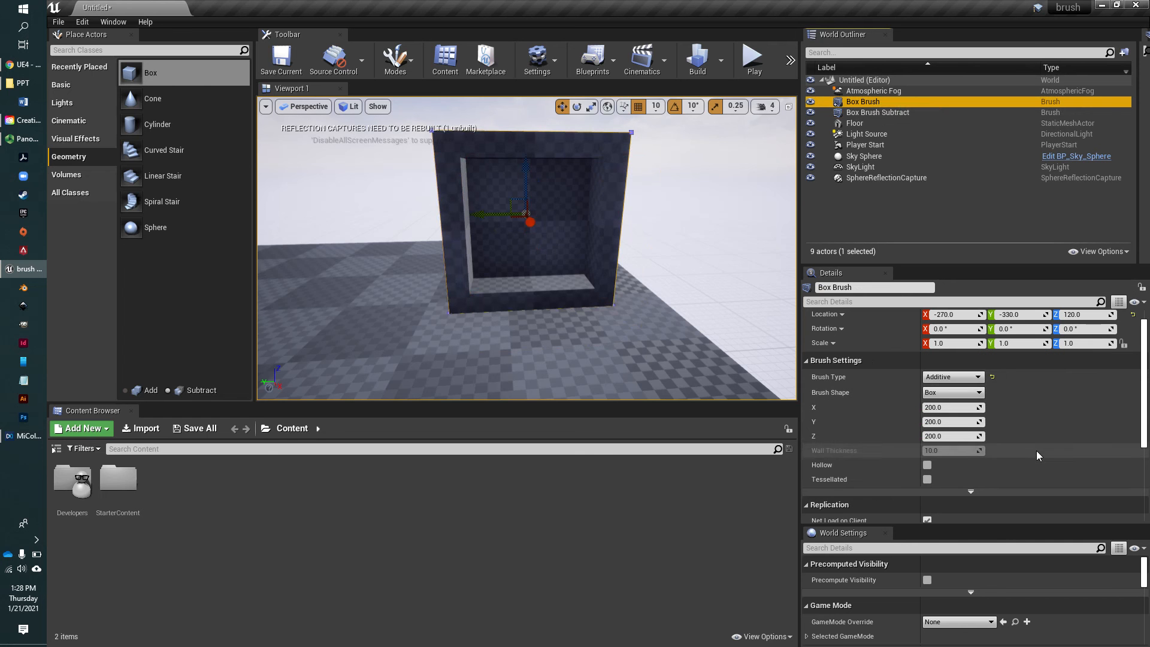
left_click(927, 465)
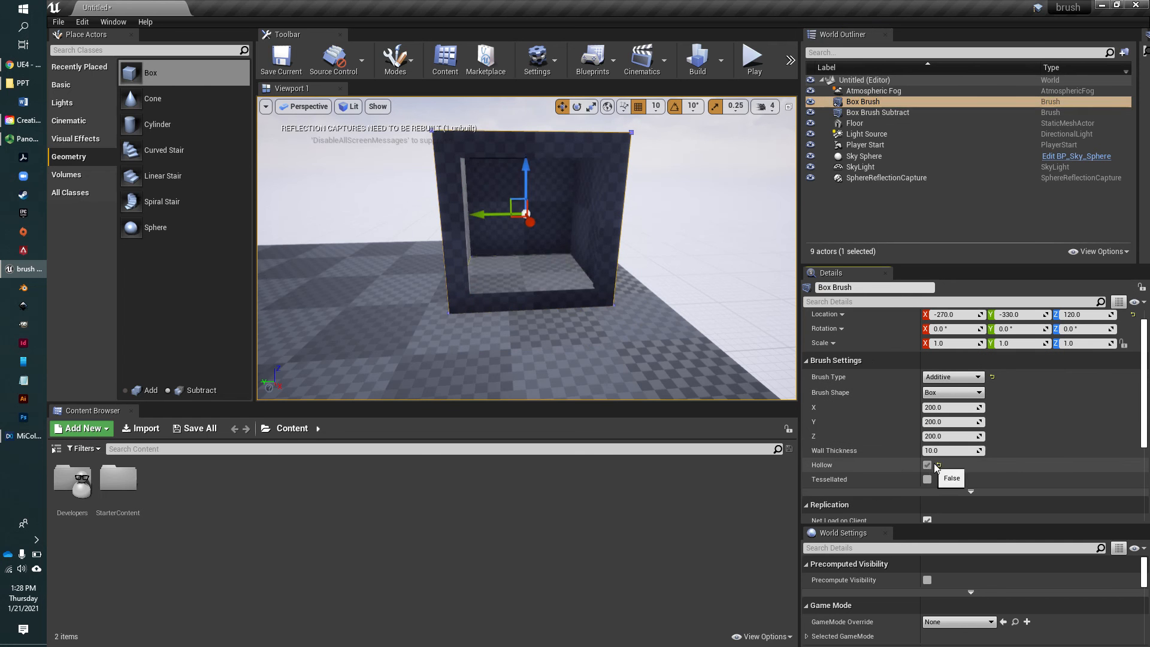
right_click_drag(669, 372, 613, 334)
scroll(679, 375, "up", 10)
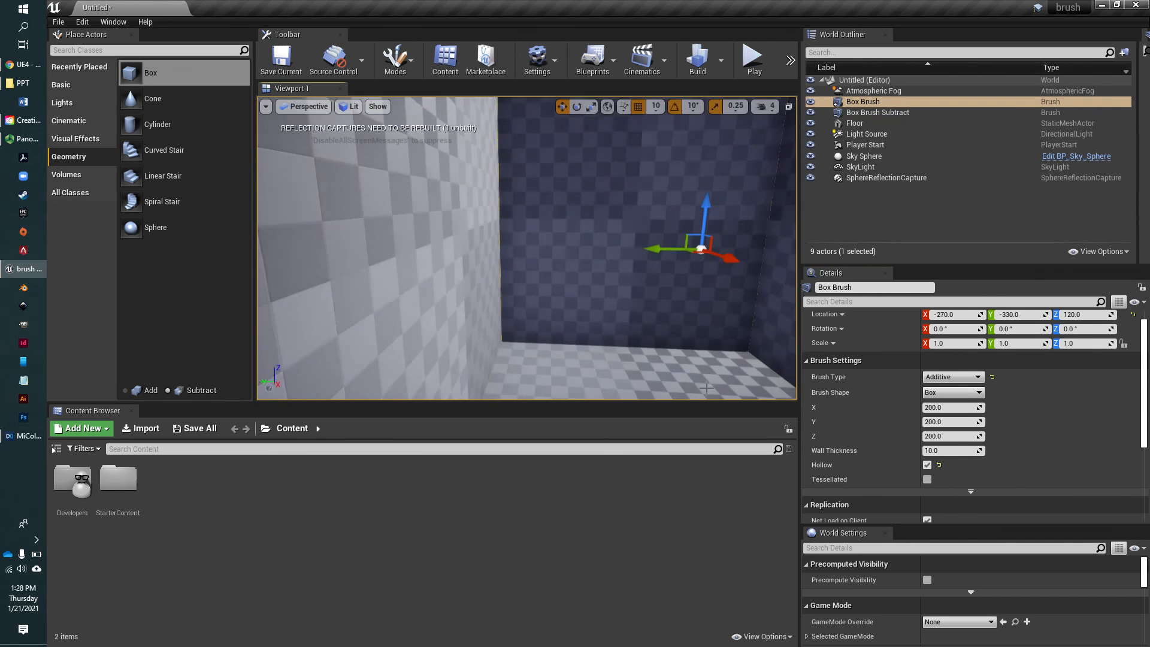
right_click_drag(706, 388, 779, 397)
mouse_move(561, 226)
right_mouse_down()
mouse_move(527, 134)
mouse_move(563, 231)
mouse_move(622, 247)
mouse_move(624, 267)
right_mouse_up()
scroll(575, 238, "up", 5)
scroll(616, 252, "down", 5)
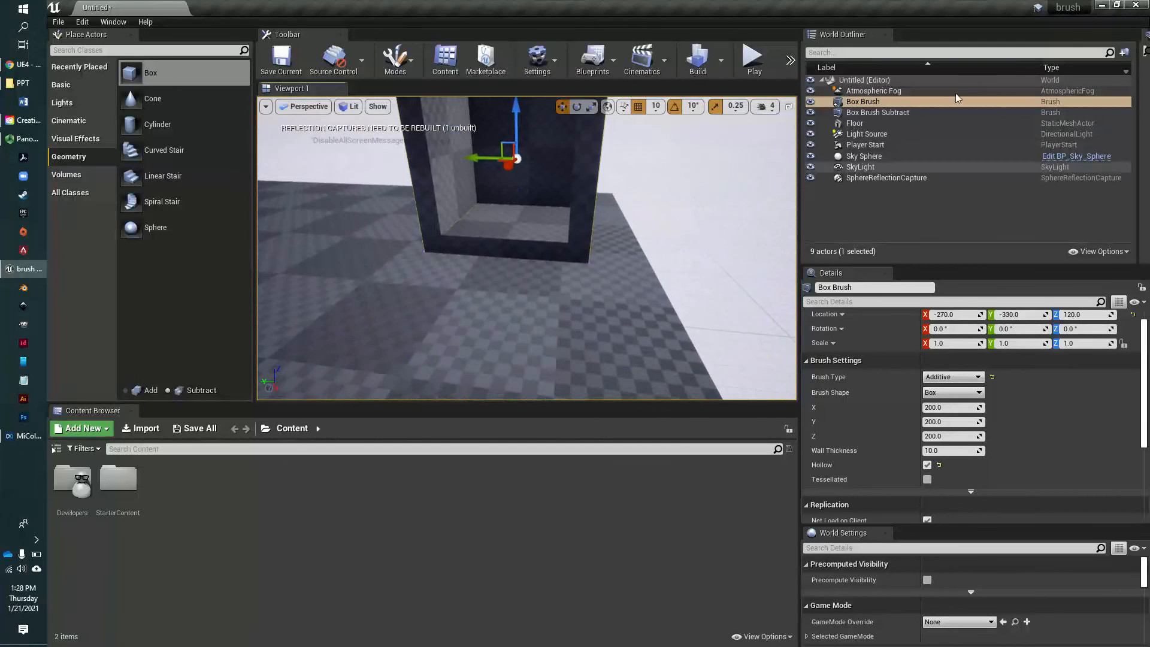
Change the brush shape of Box Brush Subtract to a sphere using TetrahedronBuilder
left_click(886, 112)
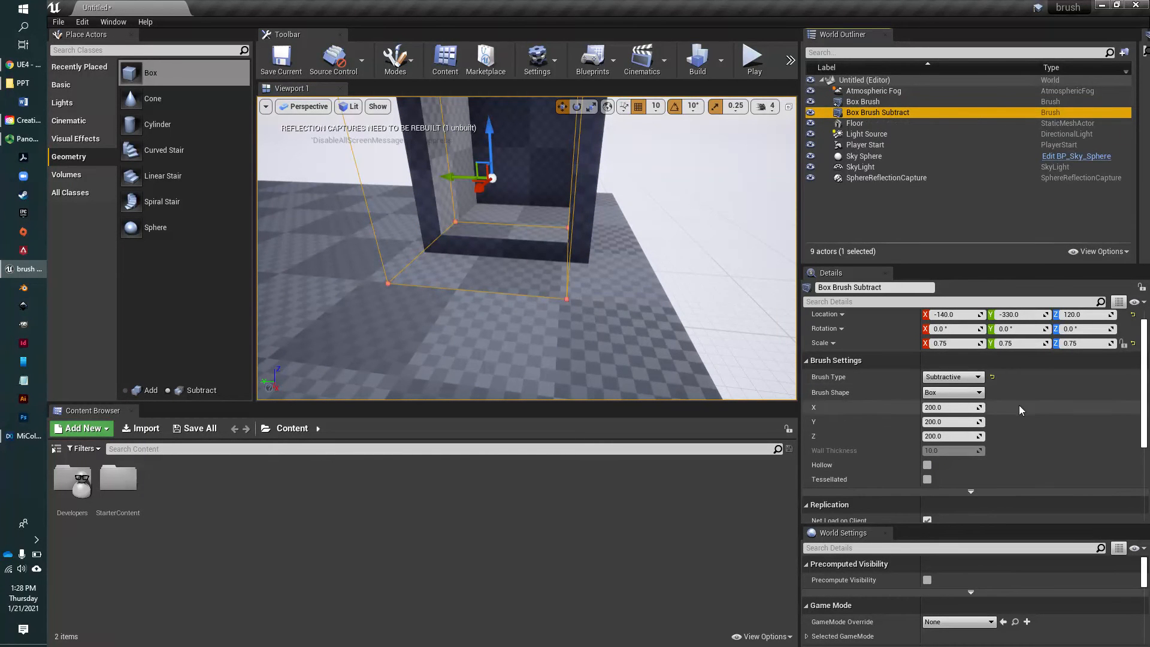
left_click(968, 392)
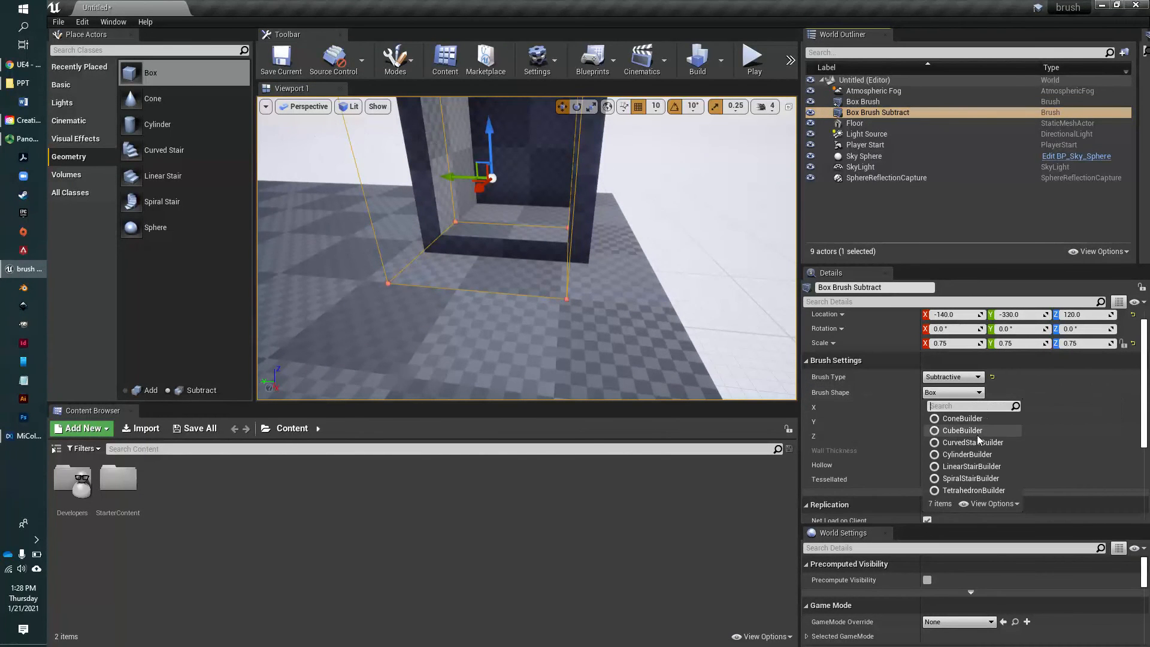
left_click(966, 491)
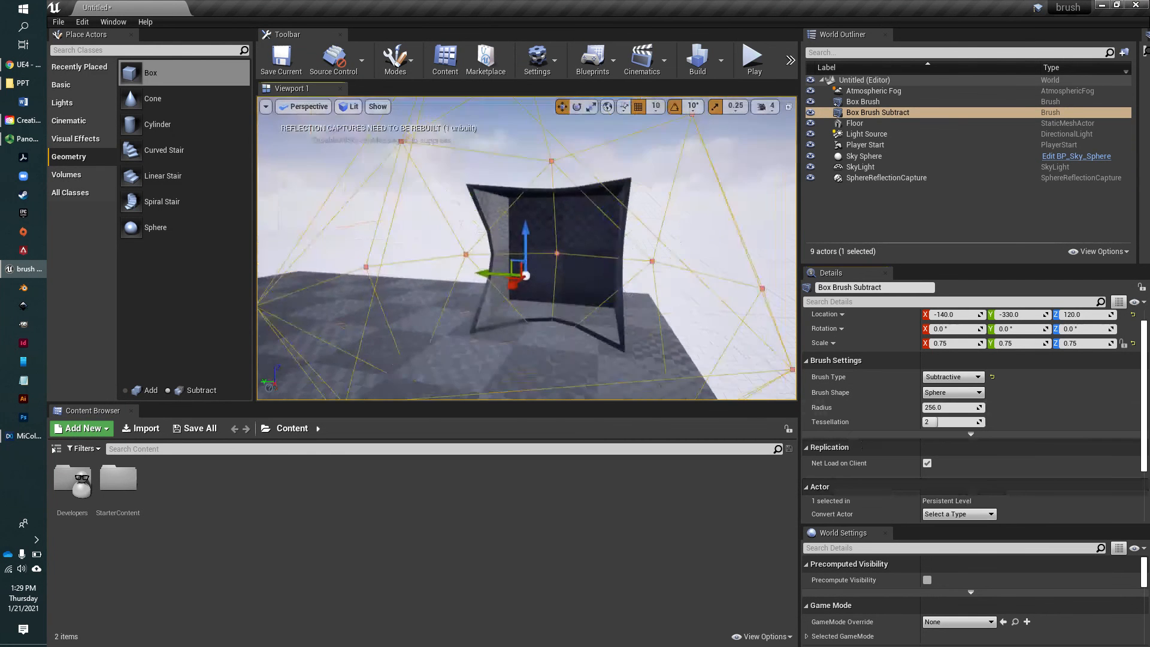
right_click_drag(525, 247, 553, 279)
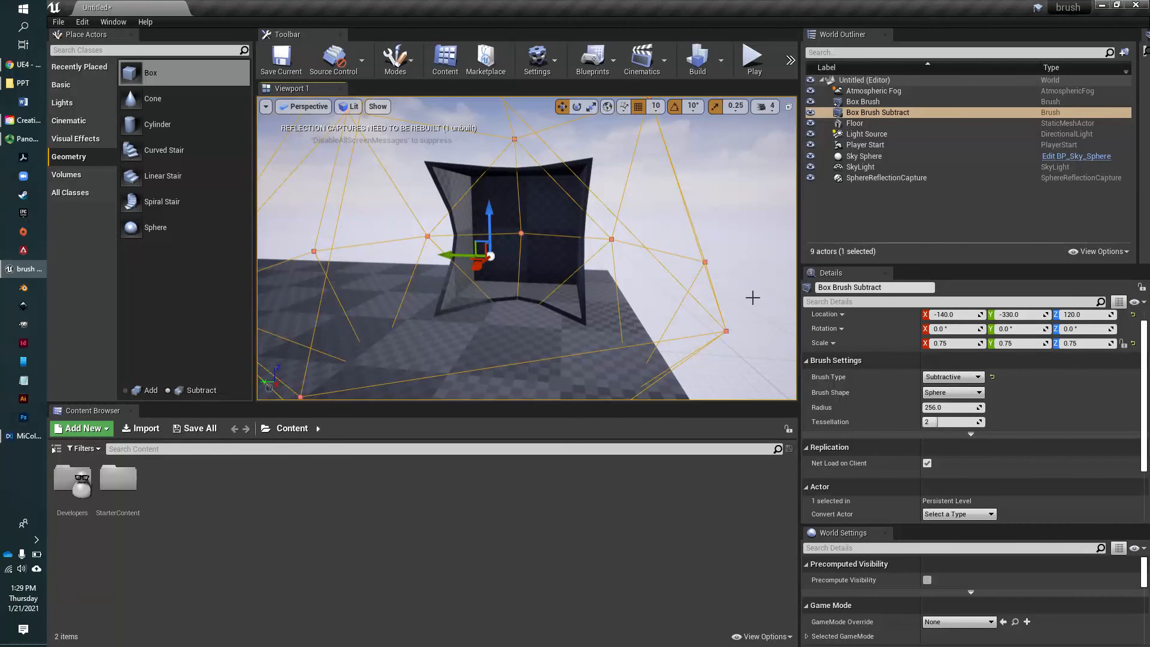
Reduce the subtractive sphere's radius to about 113.5 and raise its tessellation to cut a smooth round opening in the hollow box
left_click_drag(975, 408, 971, 408)
scroll(942, 360, "down", 3)
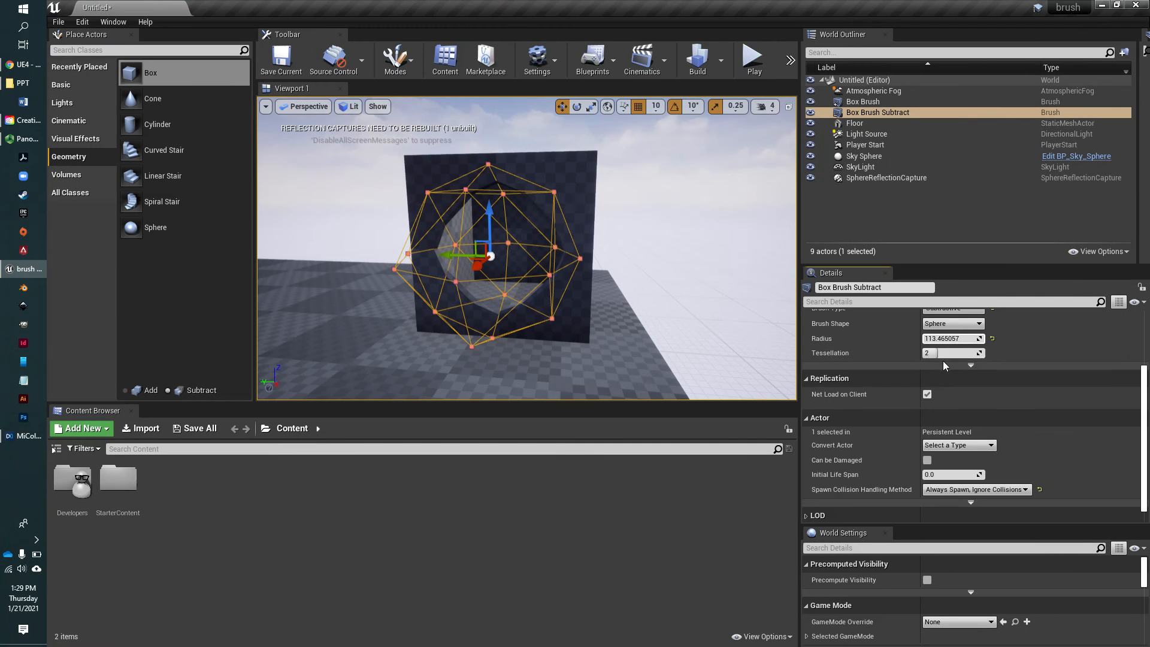
left_click_drag(937, 353, 969, 353)
left_click(687, 248)
right_click_drag(687, 248, 650, 259)
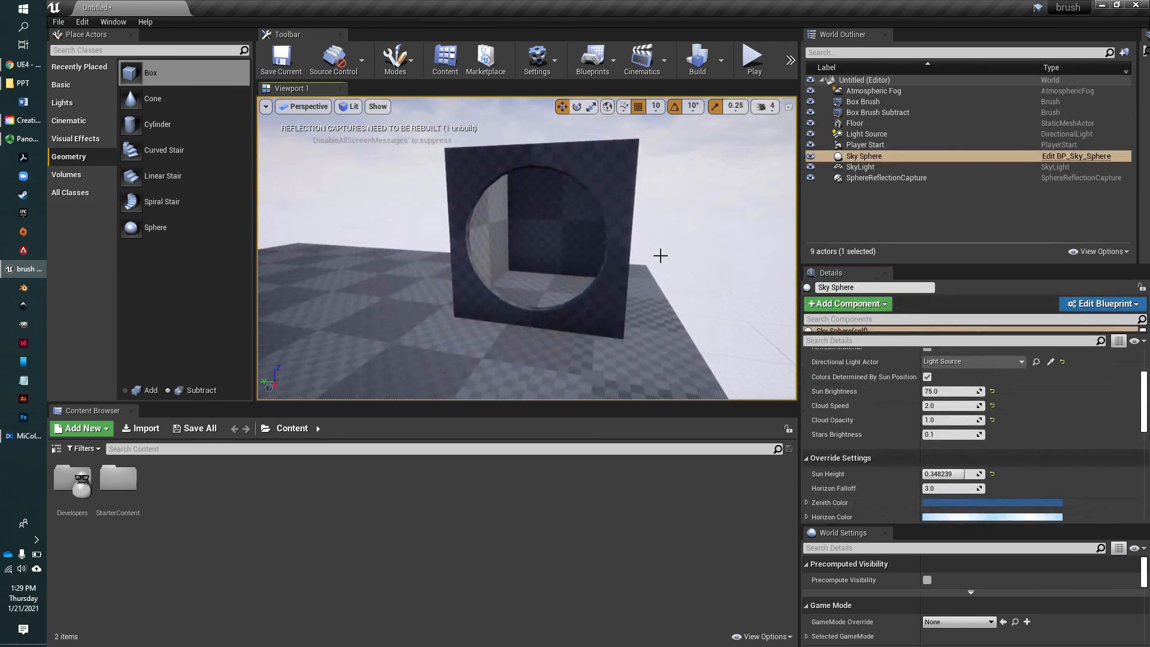
scroll(590, 264, "up", 10)
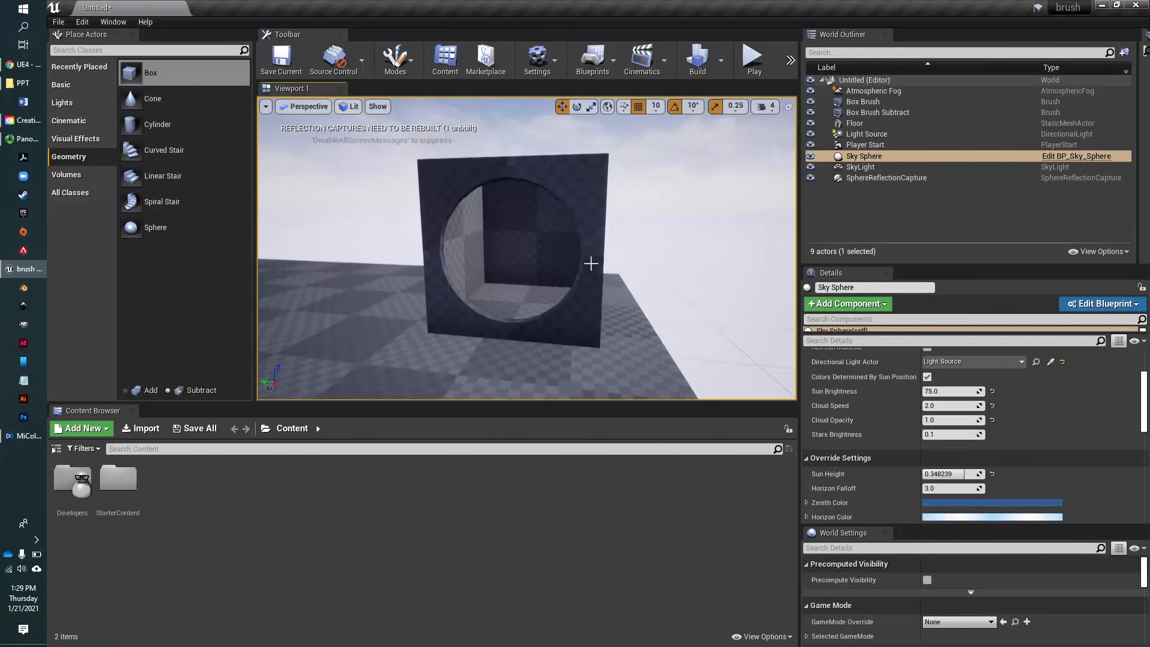
scroll(591, 265, "up", 4)
Place a Linear Stair brush on the floor near the player start, at X -140, Y 110, Z 40, and make it additive
right_click_drag(592, 265, 509, 266)
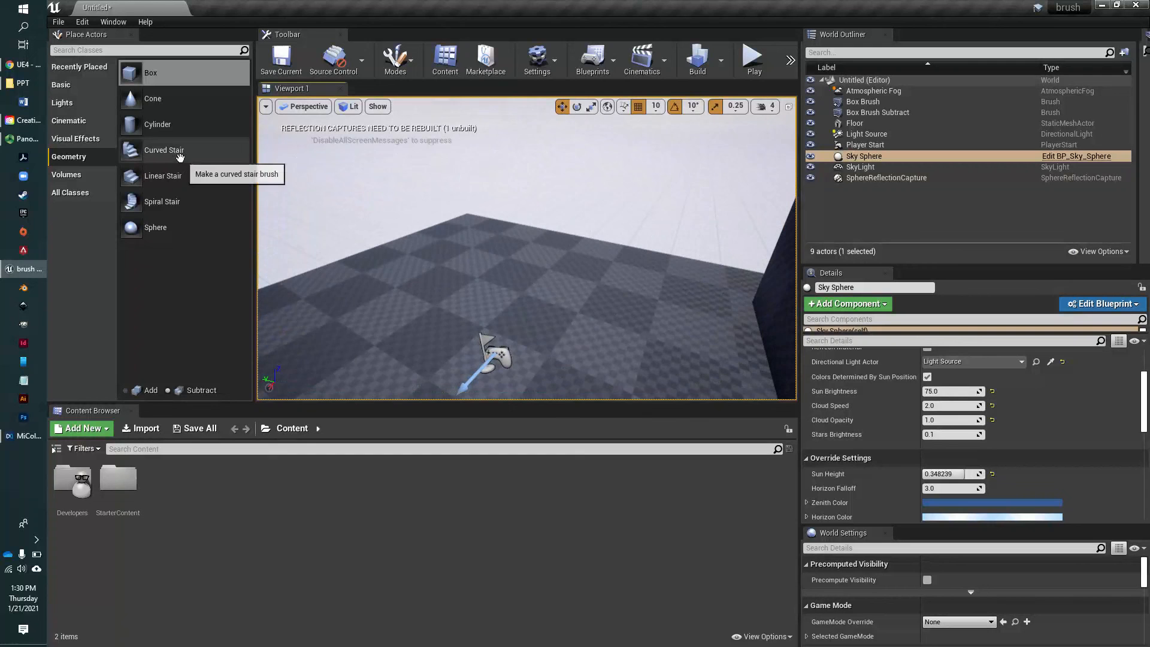
mouse_move(154, 181)
left_mouse_down()
mouse_move(525, 282)
mouse_move(532, 290)
mouse_move(495, 310)
left_mouse_up()
mouse_move(603, 276)
right_mouse_down()
mouse_move(603, 323)
mouse_move(572, 329)
right_mouse_up()
mouse_move(576, 233)
right_mouse_down()
mouse_move(601, 203)
mouse_move(600, 236)
mouse_move(623, 198)
mouse_move(479, 270)
right_mouse_up()
key("s")
mouse_move(618, 245)
right_mouse_down()
mouse_move(599, 234)
mouse_move(652, 220)
right_mouse_up()
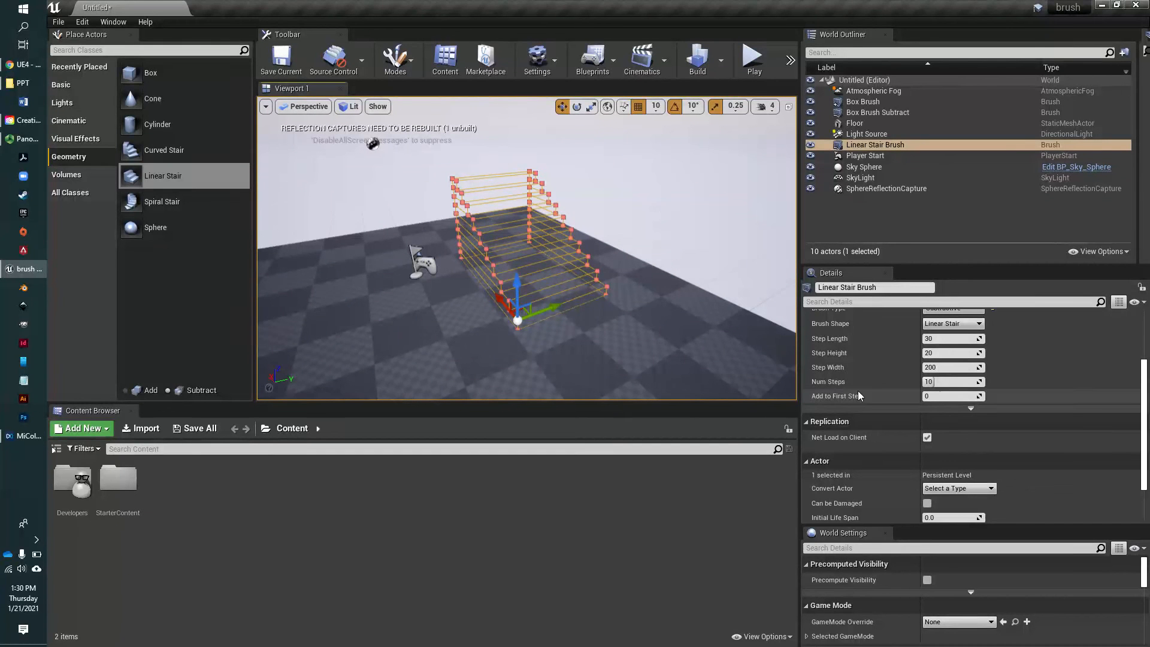
scroll(883, 488, "up", 3)
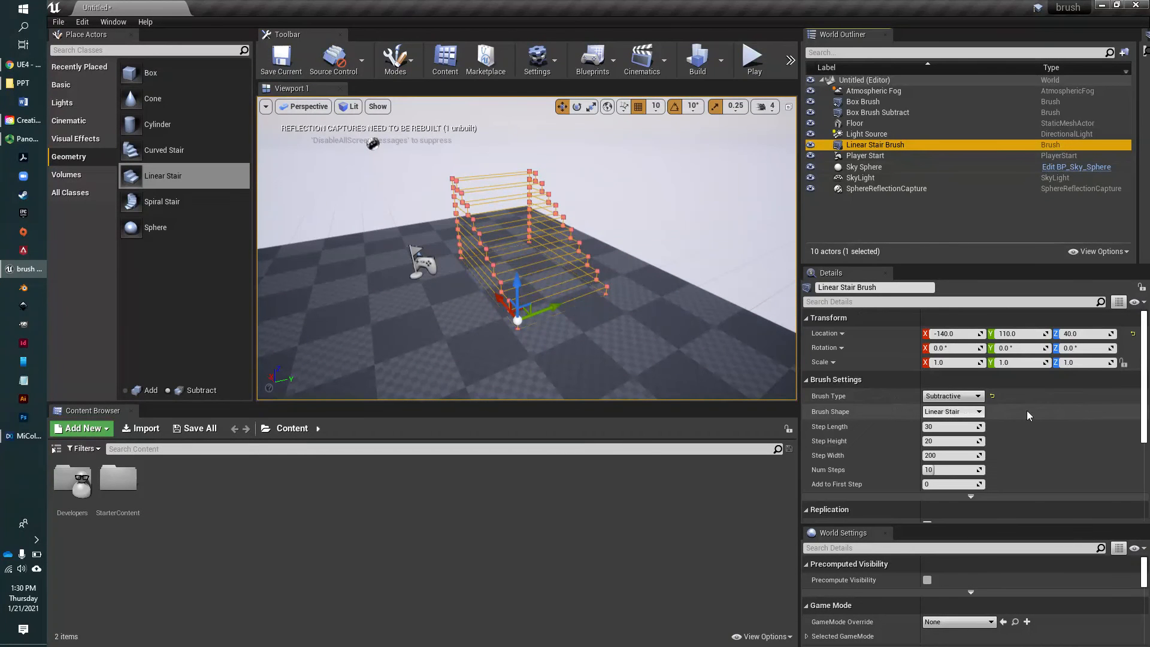
left_click(971, 397)
left_click(943, 408)
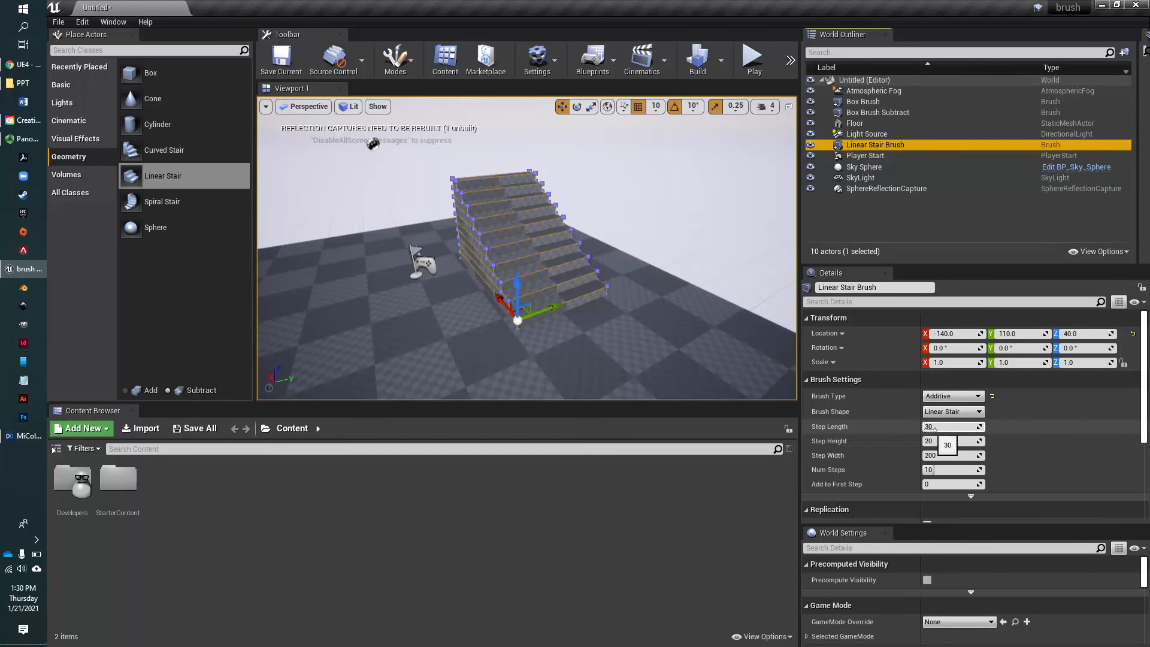
Set the linear stair's Step Length to 45, Step Height to 27, Num Steps to 16 and Add to First Step to 115
left_click_drag(930, 430, 937, 469)
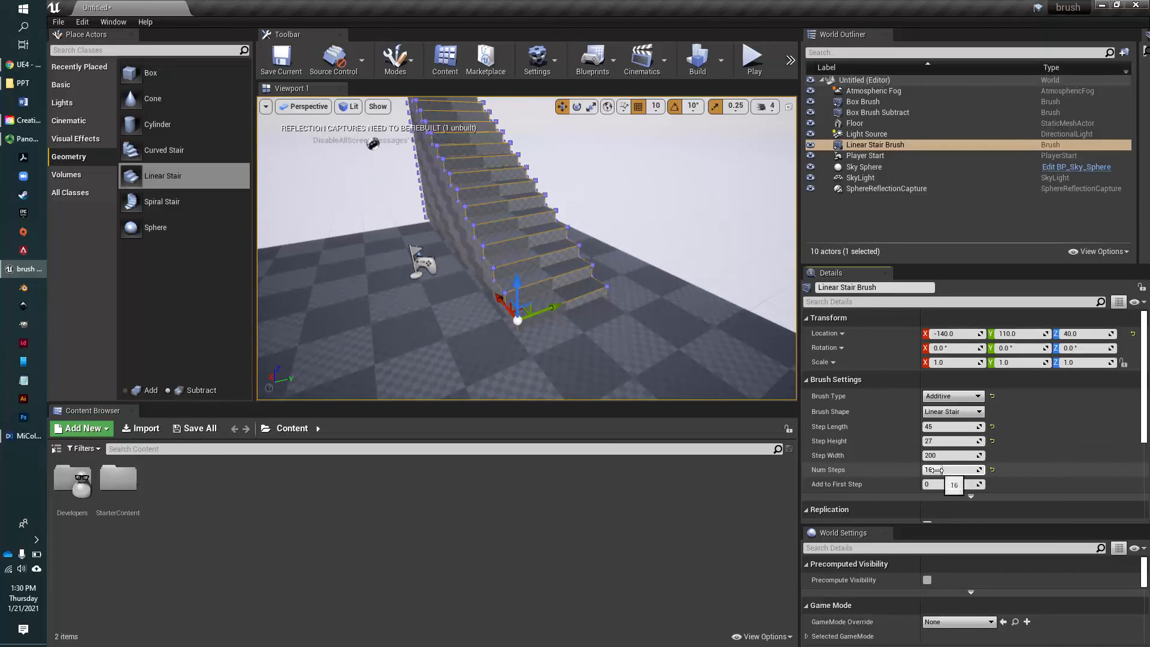
scroll(1026, 468, "down", 1)
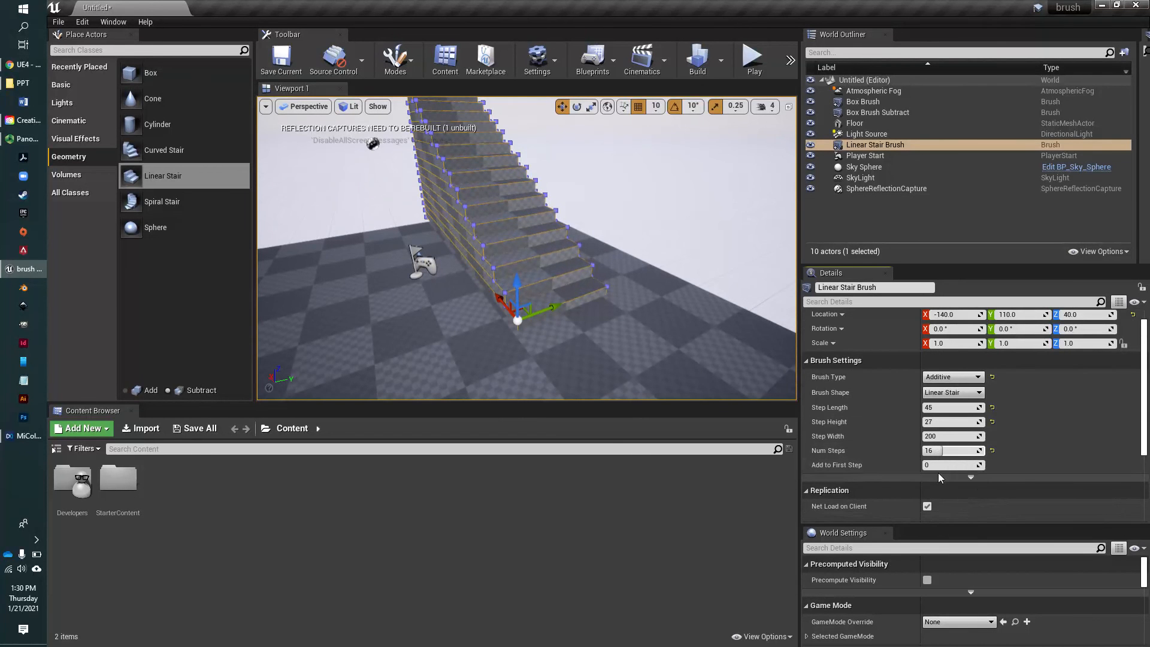
mouse_move(980, 466)
left_mouse_down()
mouse_move(991, 466)
mouse_move(953, 465)
mouse_move(1054, 466)
mouse_move(984, 466)
left_mouse_up()
Delete the Linear Stair Brush from the level
double_click(885, 145)
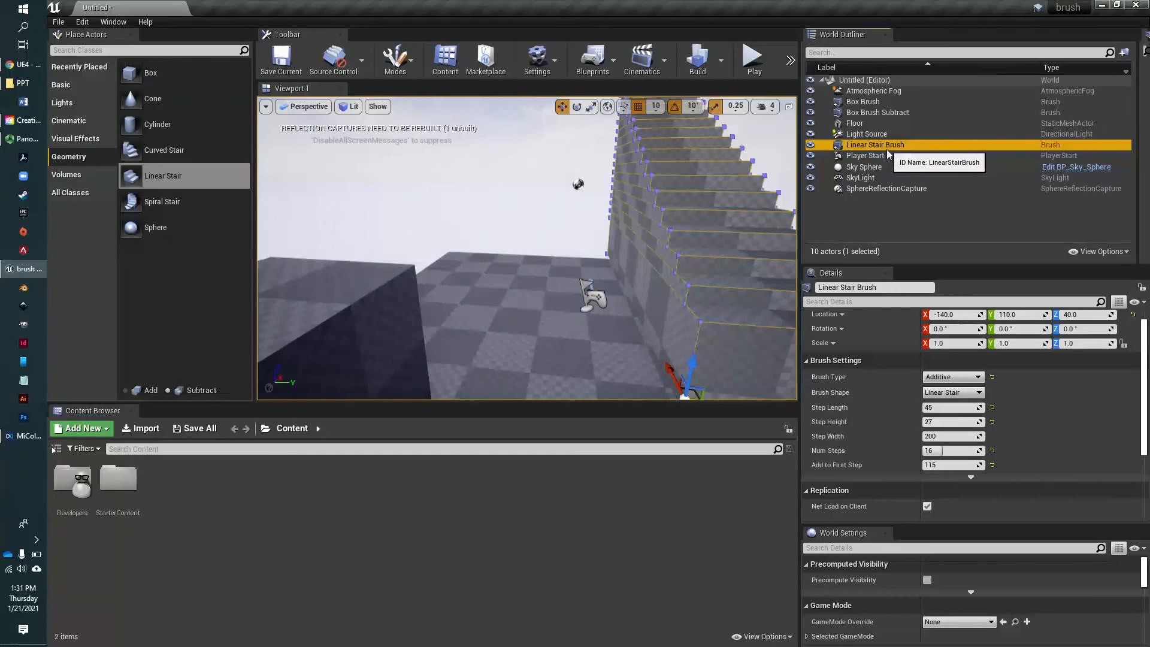
key("Delete")
mouse_move(715, 238)
right_mouse_down()
mouse_move(728, 258)
mouse_move(763, 254)
right_mouse_up()
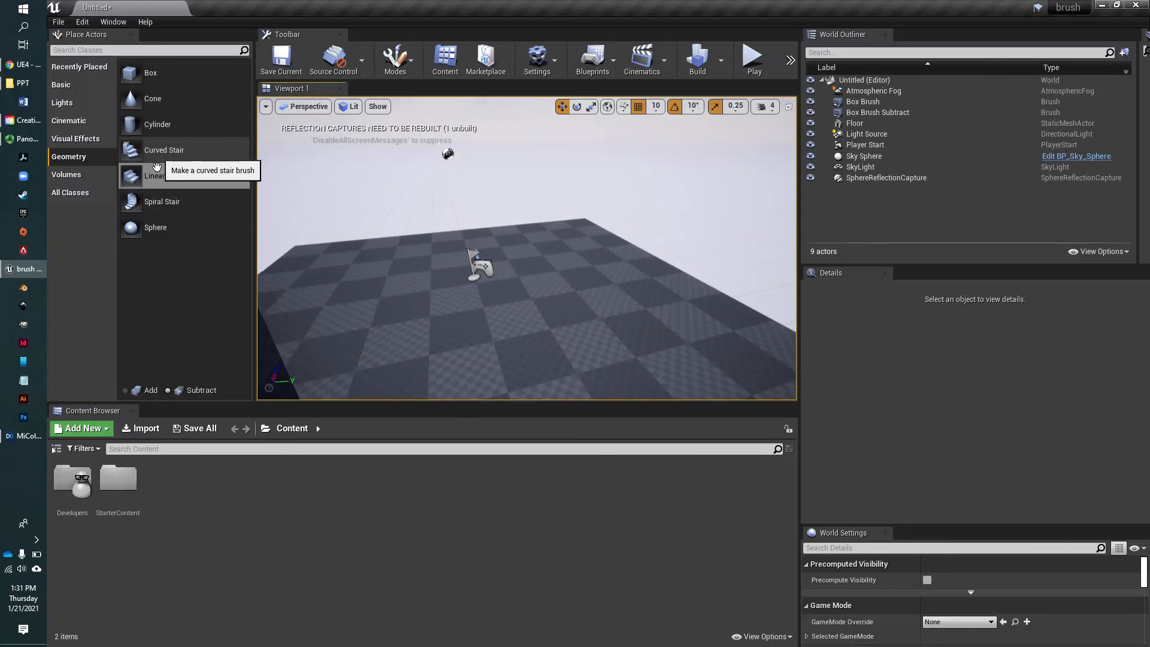
Place a Spiral Stair brush on the floor at X -60, Y 30, Z 20 and make it additive
mouse_move(152, 201)
left_mouse_down()
mouse_move(389, 180)
mouse_move(539, 303)
mouse_move(506, 321)
left_mouse_up()
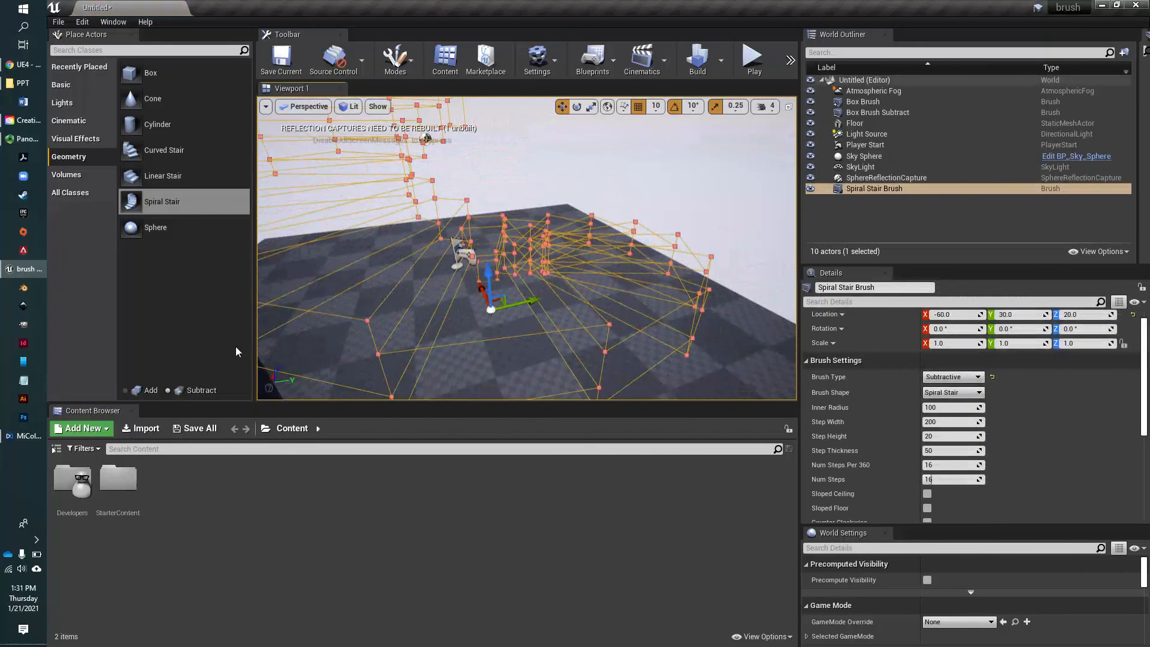
left_click(952, 377)
left_click(943, 387)
right_click_drag(744, 347, 767, 270)
scroll(744, 347, "up", 5)
right_click_drag(755, 340, 1018, 340)
scroll(751, 340, "down", 3)
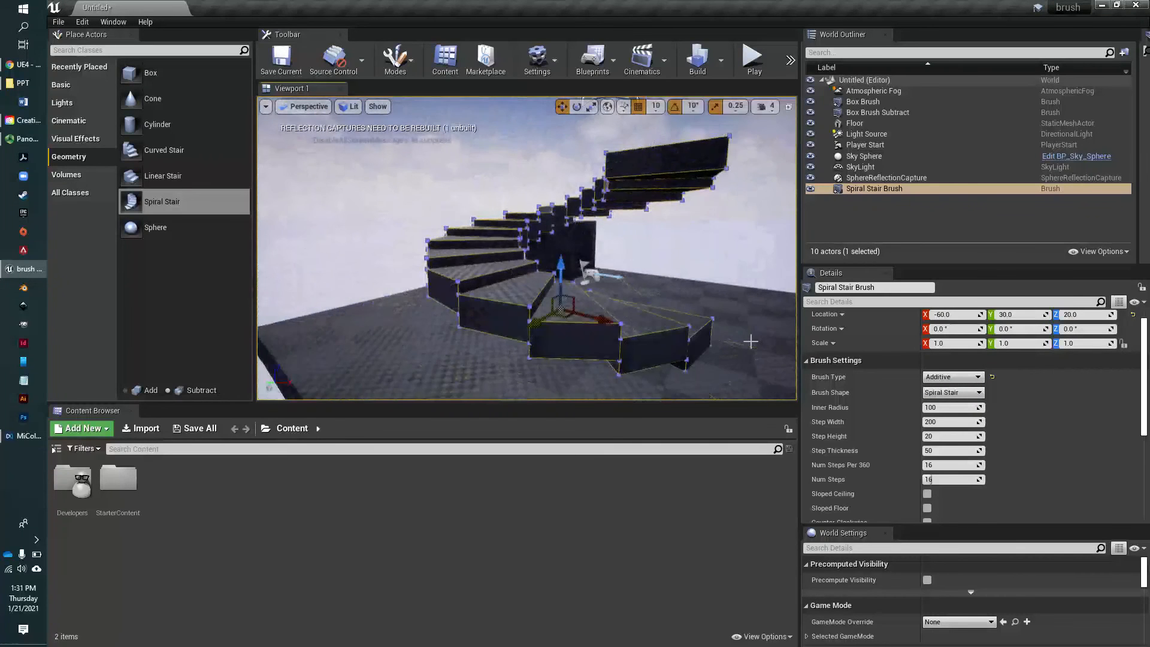
scroll(750, 340, "down", 2)
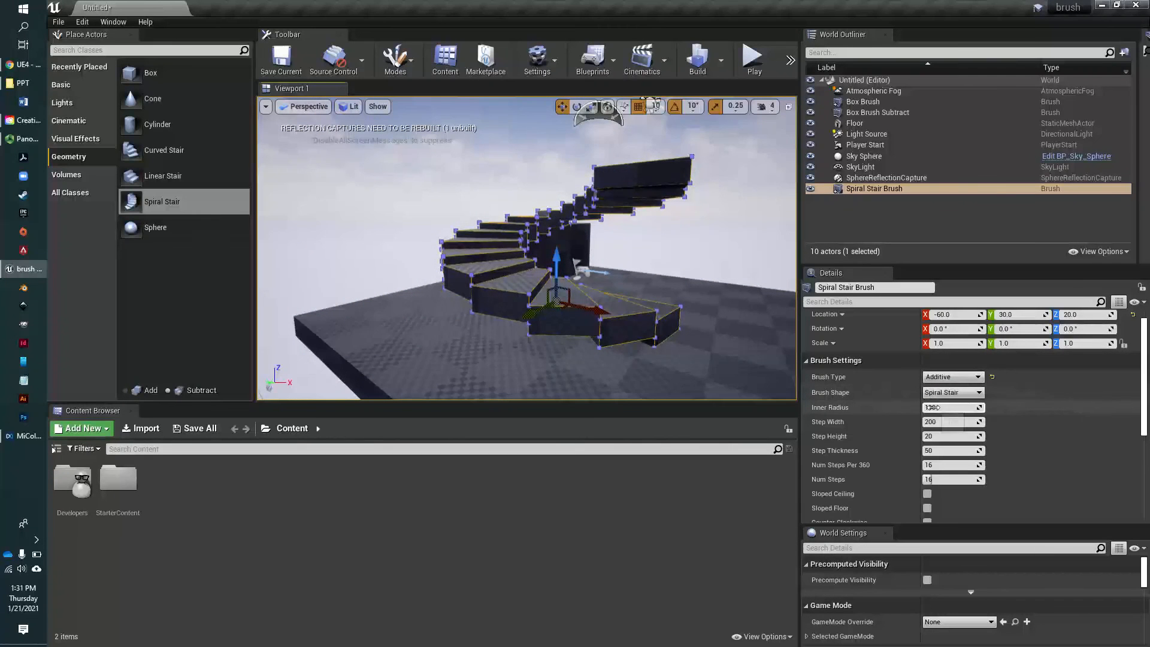
Set the spiral stair's Inner Radius to 52, Step Width to 271, Step Height to 38 and Step Thickness to 93
left_click_drag(952, 407, 916, 408)
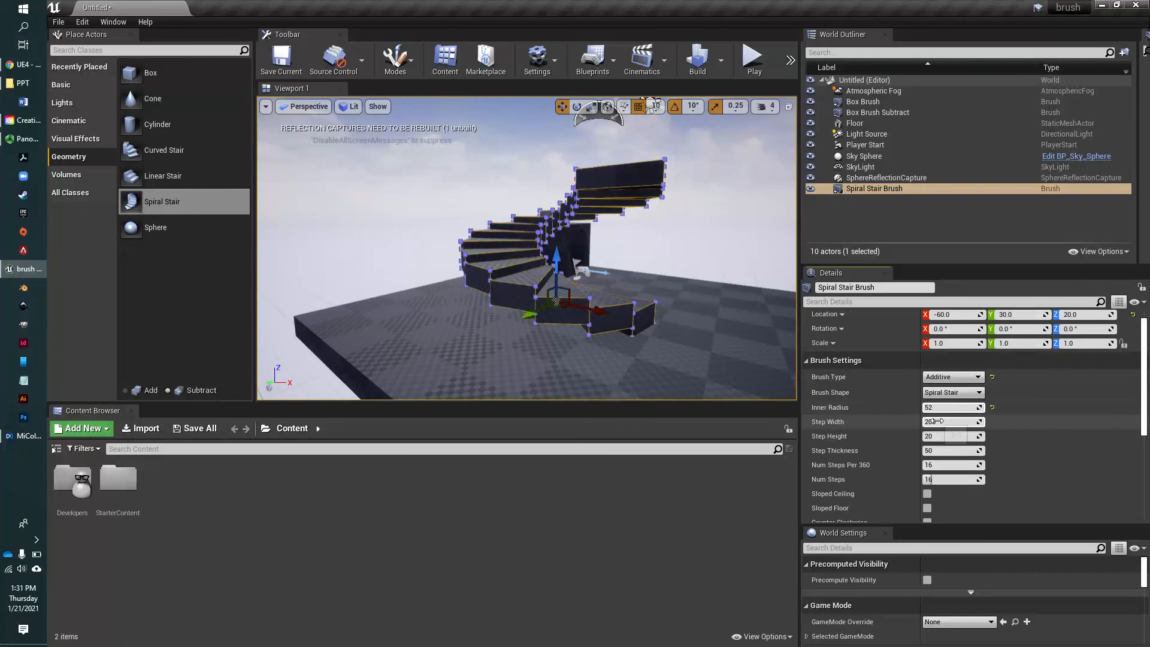
left_click_drag(952, 422, 982, 422)
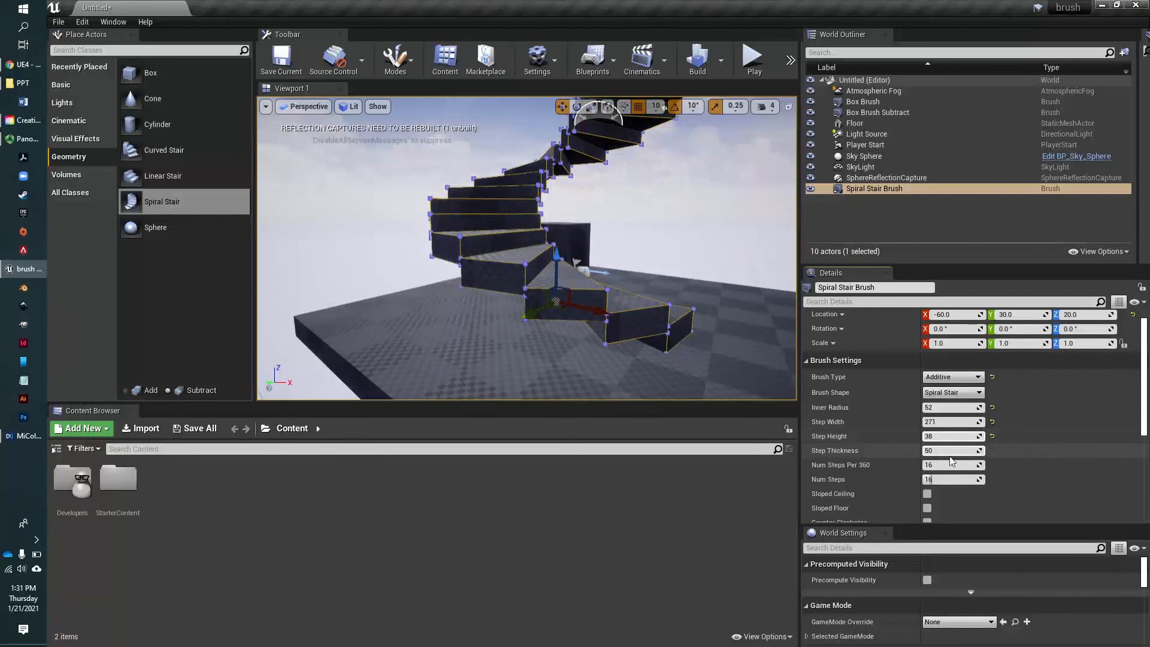
left_click_drag(928, 450, 938, 450)
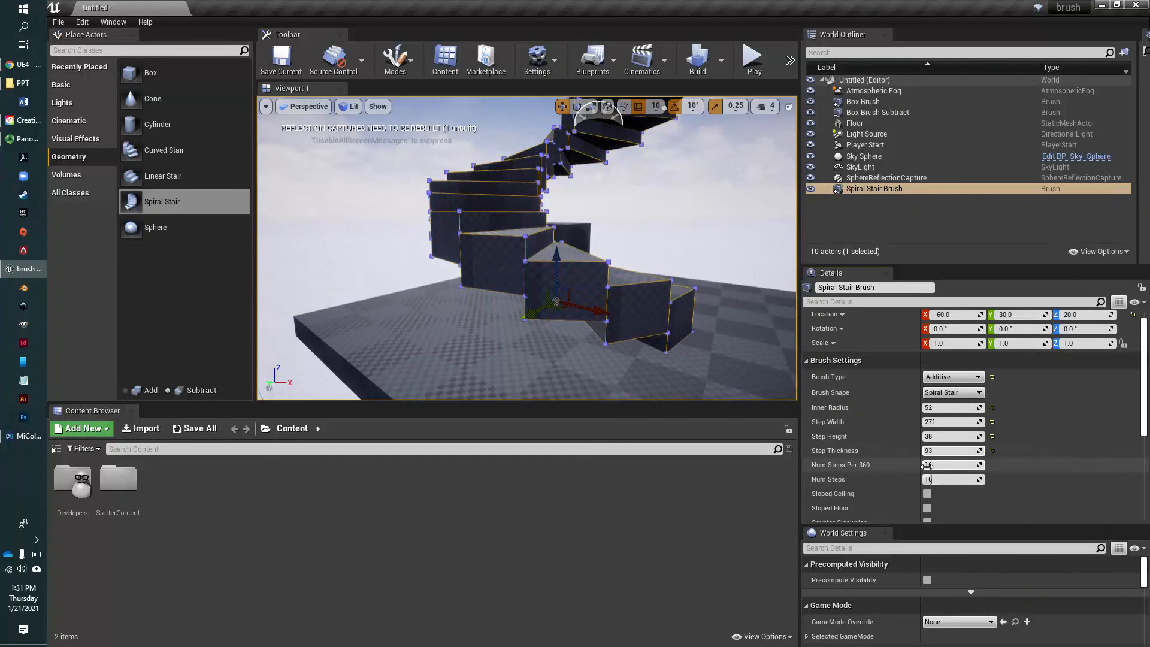
Set the spiral stair's Num Steps Per 360 to 18 and Num Steps to 52
right_click_drag(744, 368, 731, 296)
scroll(754, 347, "down", 4)
left_click_drag(940, 464, 928, 465)
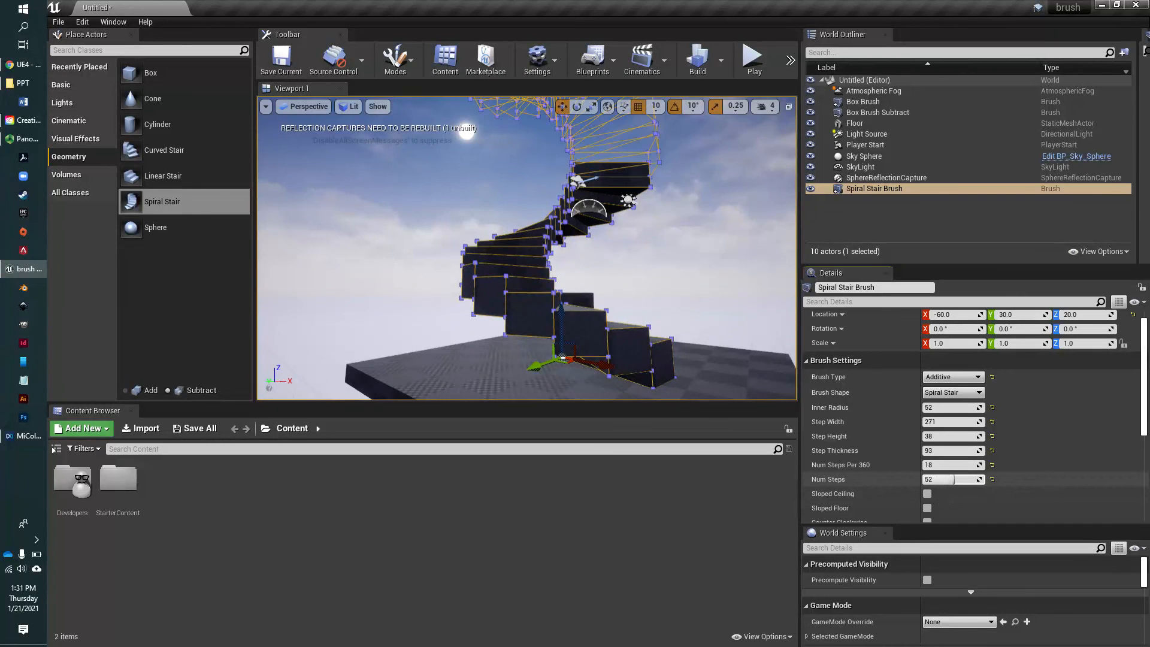
Enable Sloped Ceiling and Sloped Floor on the spiral stair, and try Counter Clockwise before turning it off again
mouse_move(742, 353)
right_mouse_down()
mouse_move(689, 288)
mouse_move(721, 288)
mouse_move(754, 326)
right_mouse_up()
scroll(1040, 472, "down", 4)
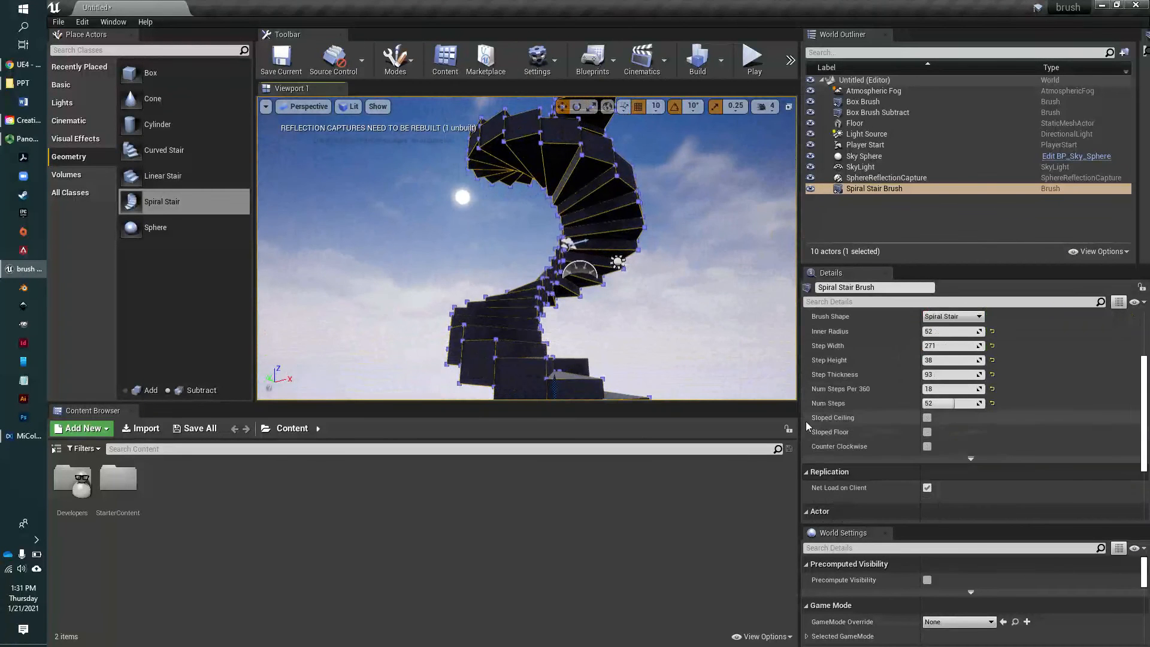
left_click(928, 418)
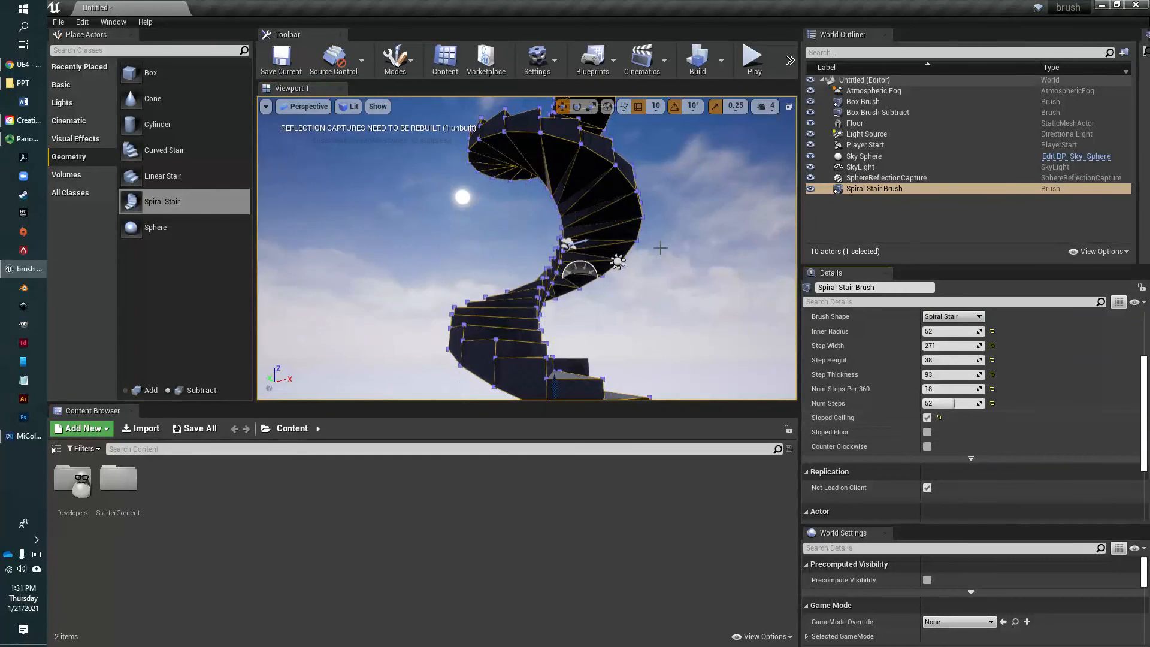
left_click(927, 432)
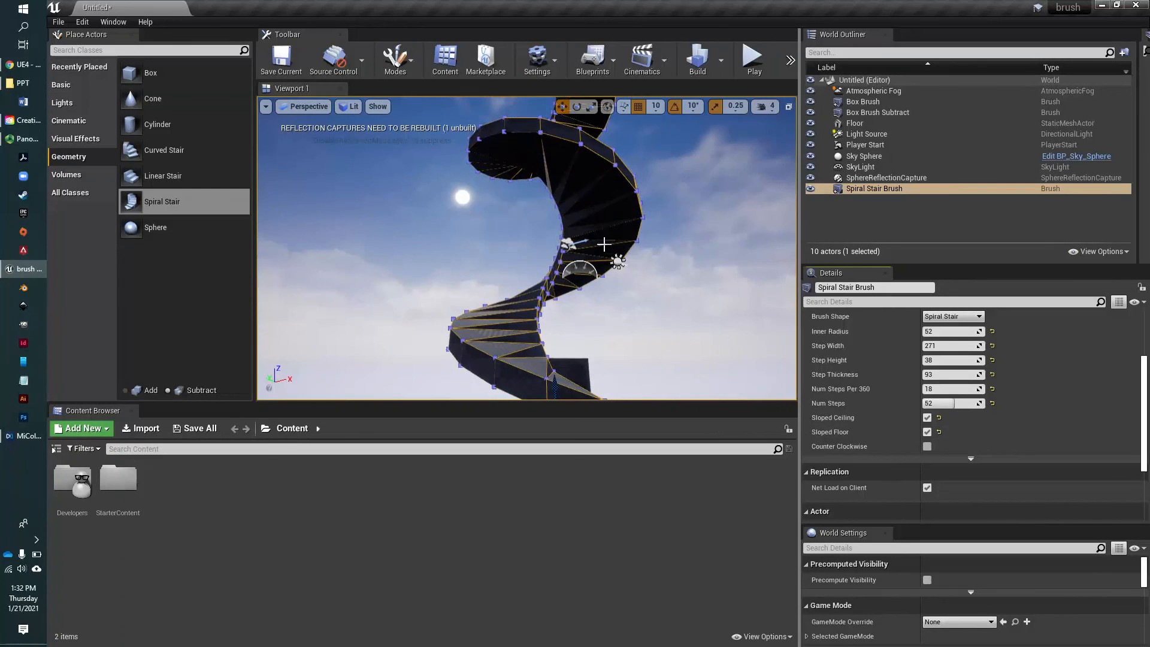
left_click(927, 447)
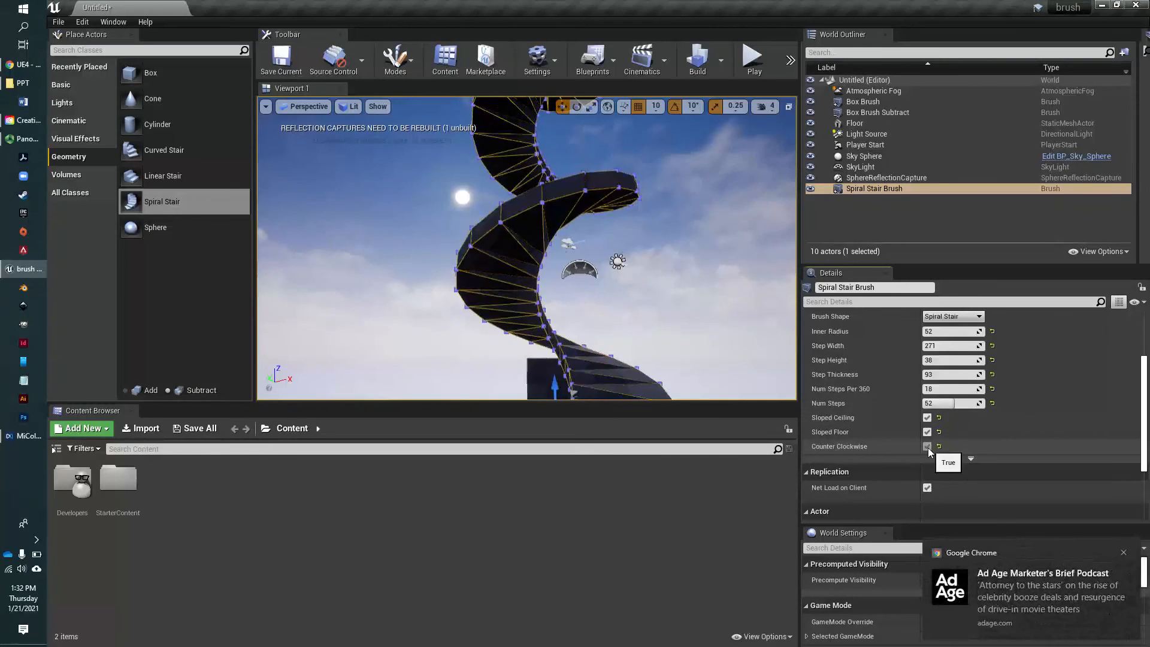
left_click(1124, 554)
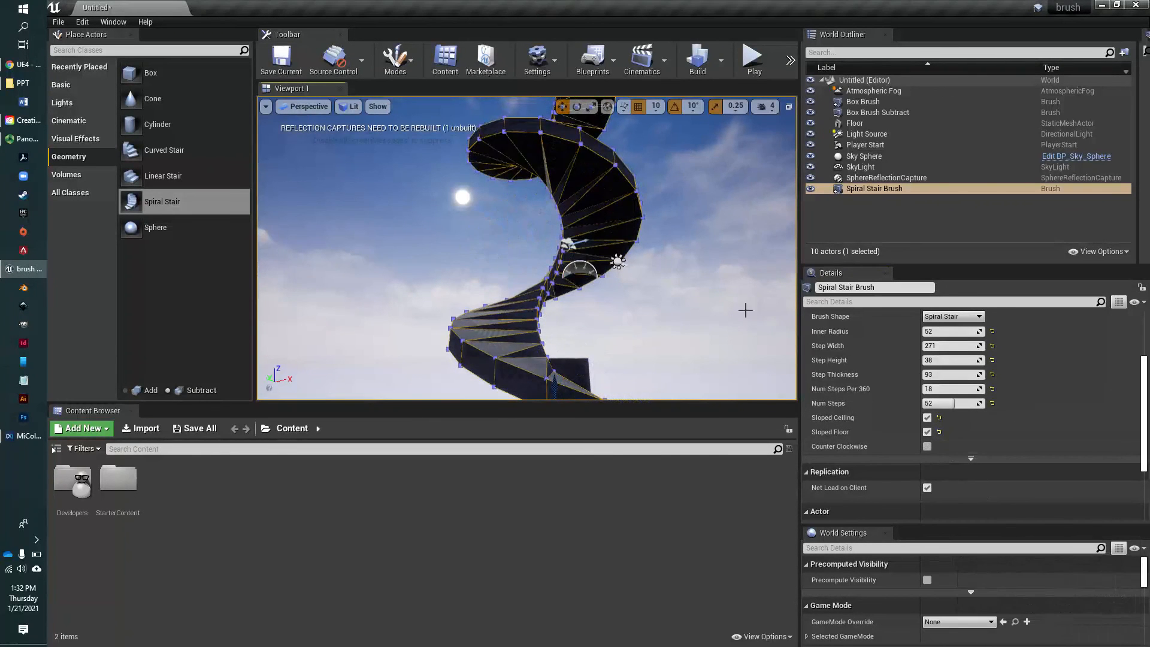
left_click_drag(744, 310, 779, 264)
right_click_drag(678, 285, 703, 281)
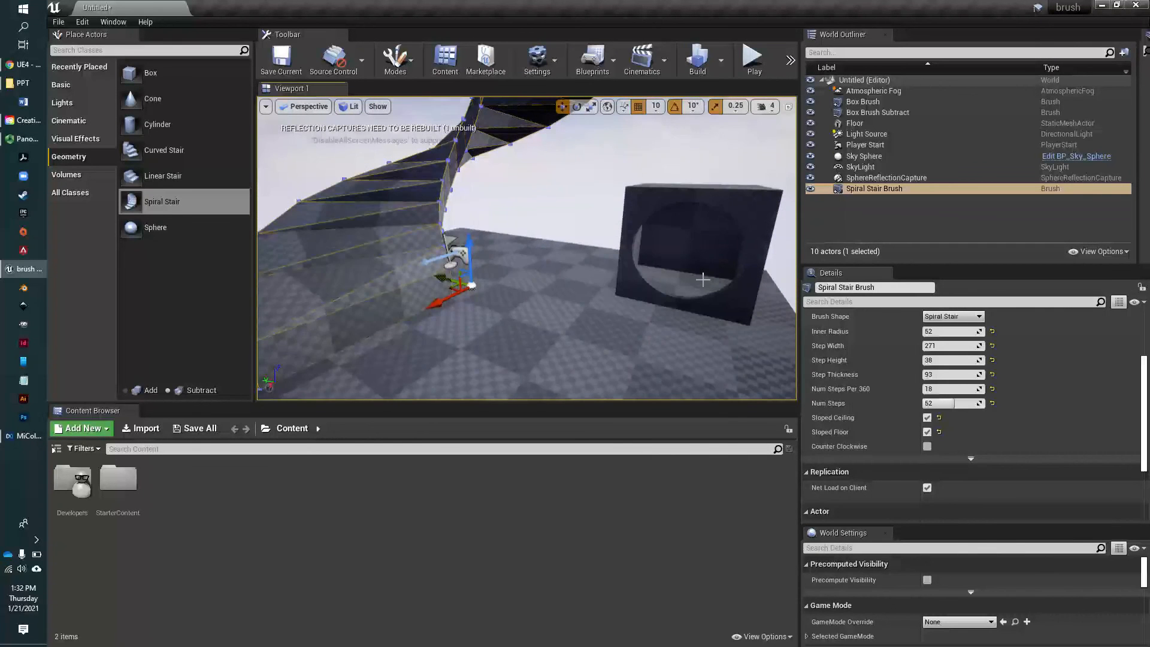